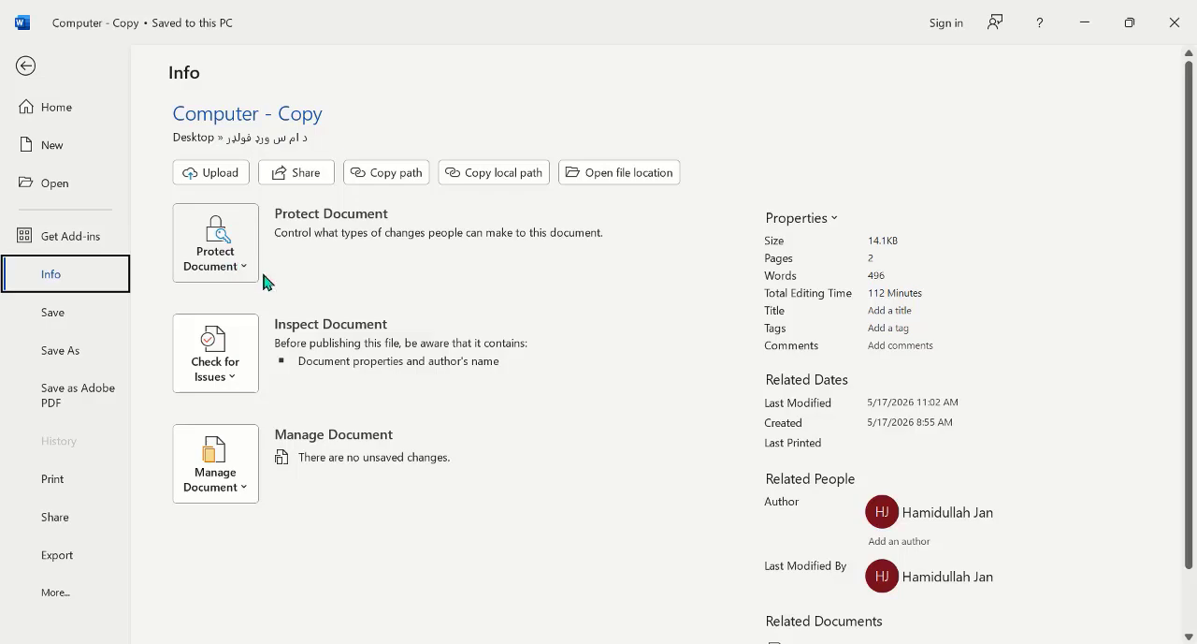
Step: Set the Computer - Copy document to always open read-only, and save the change while closing it
left_click(241, 271)
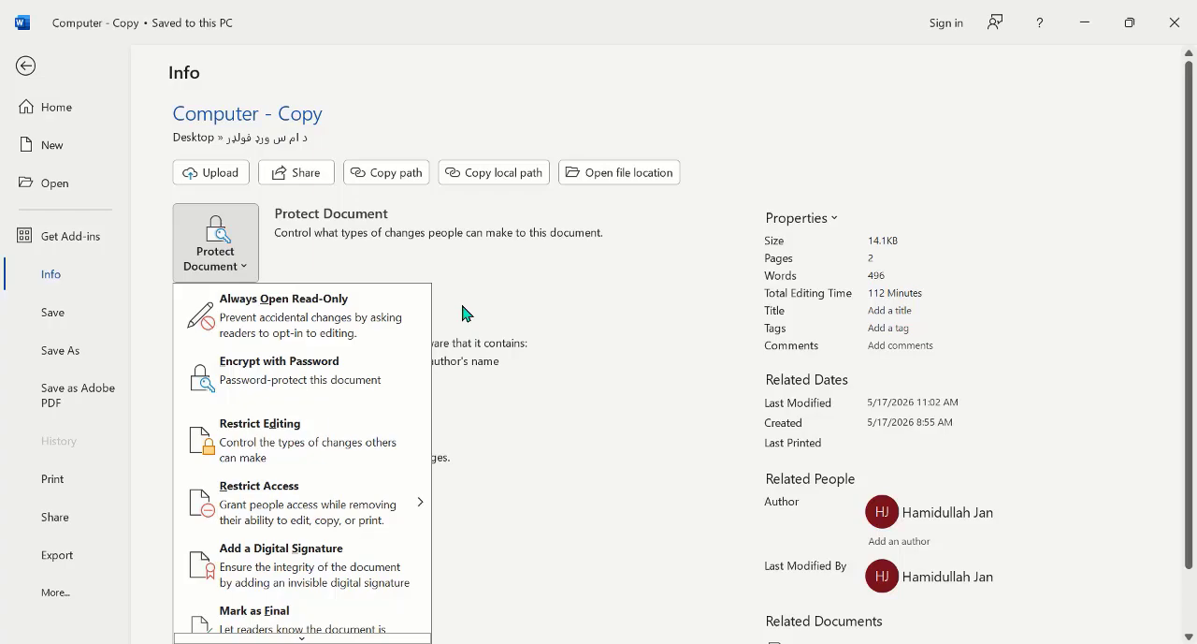
left_click(290, 321)
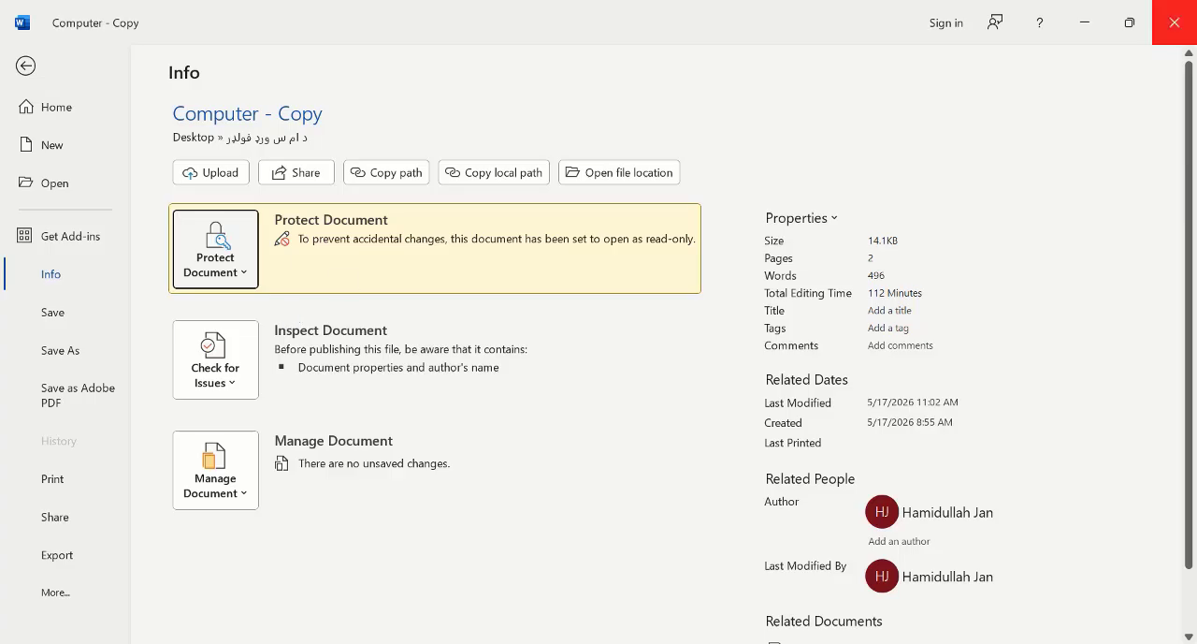
left_click(1190, 20)
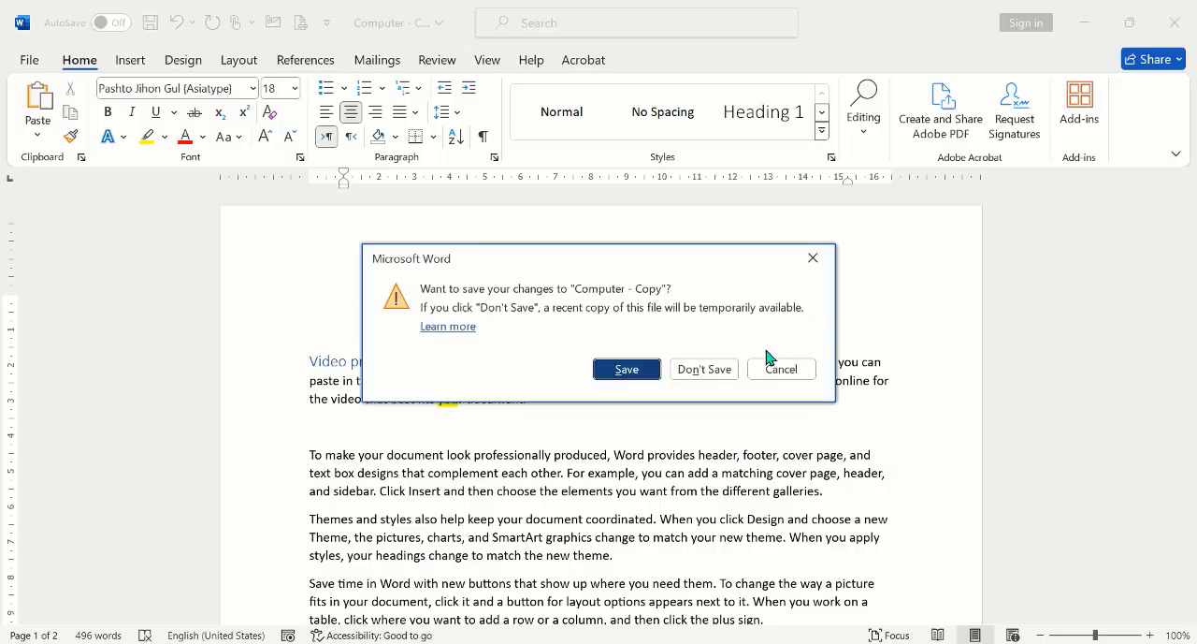
left_click(637, 371)
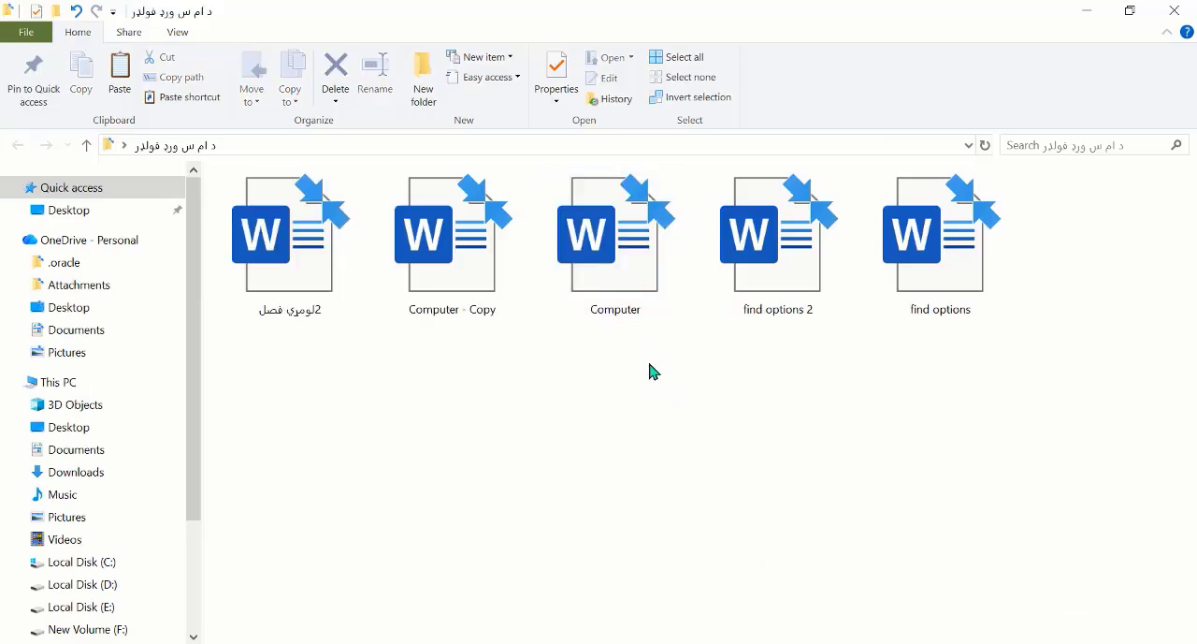
Step: Reopen the Computer - Copy document from the folder and accept opening it as read-only
left_click(449, 237)
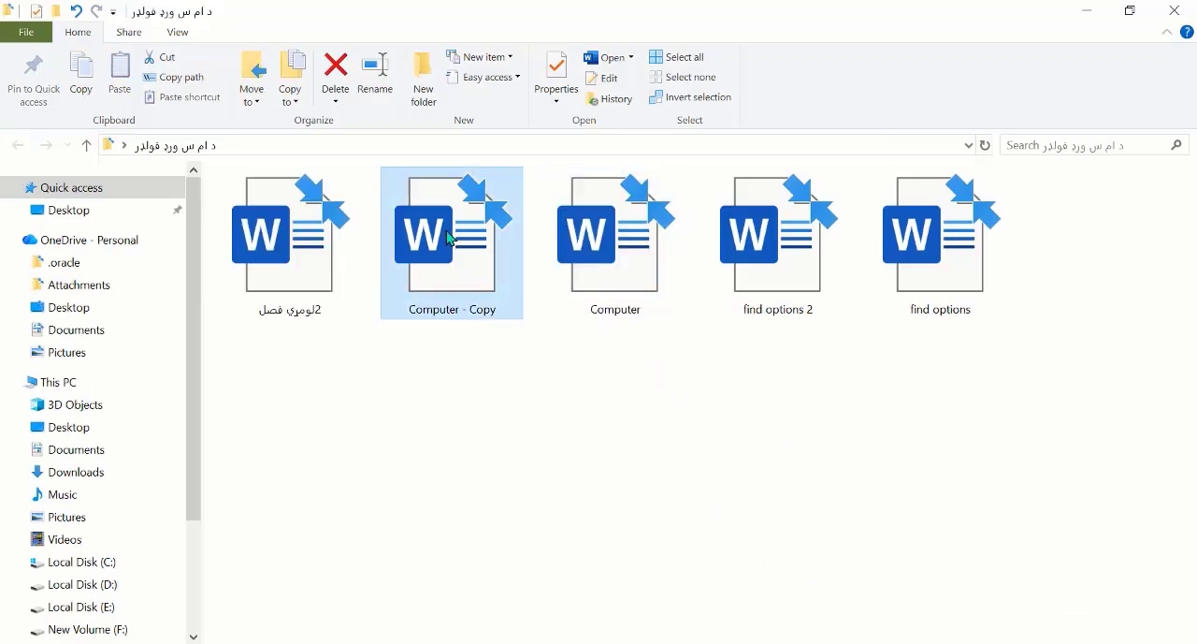
double_click(449, 238)
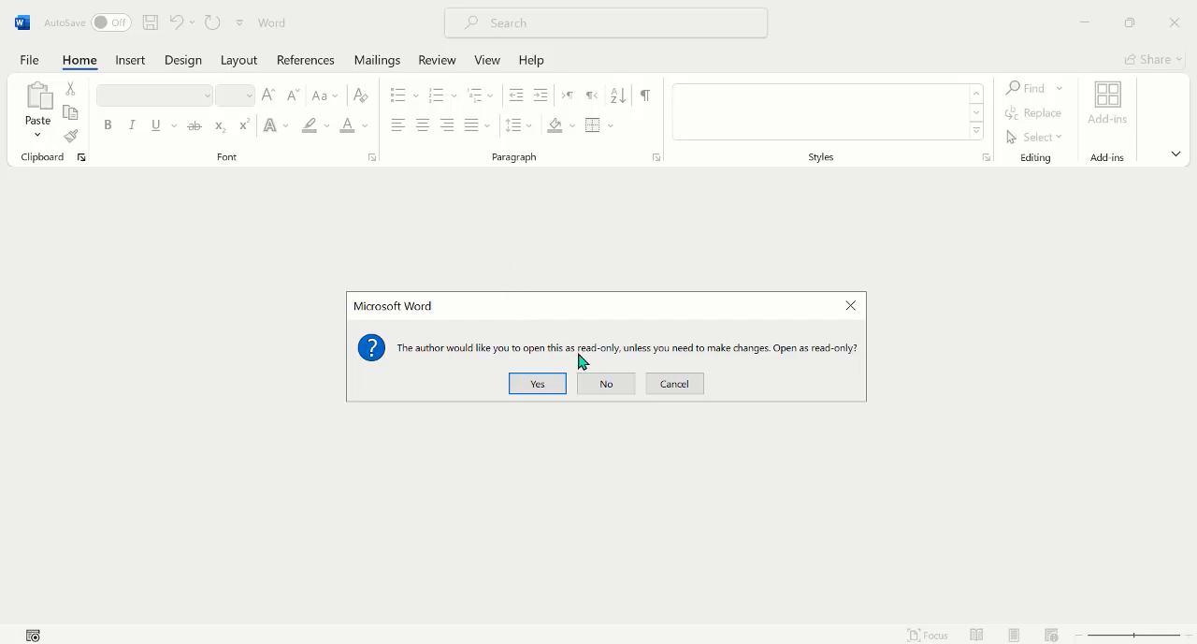
left_click(540, 385)
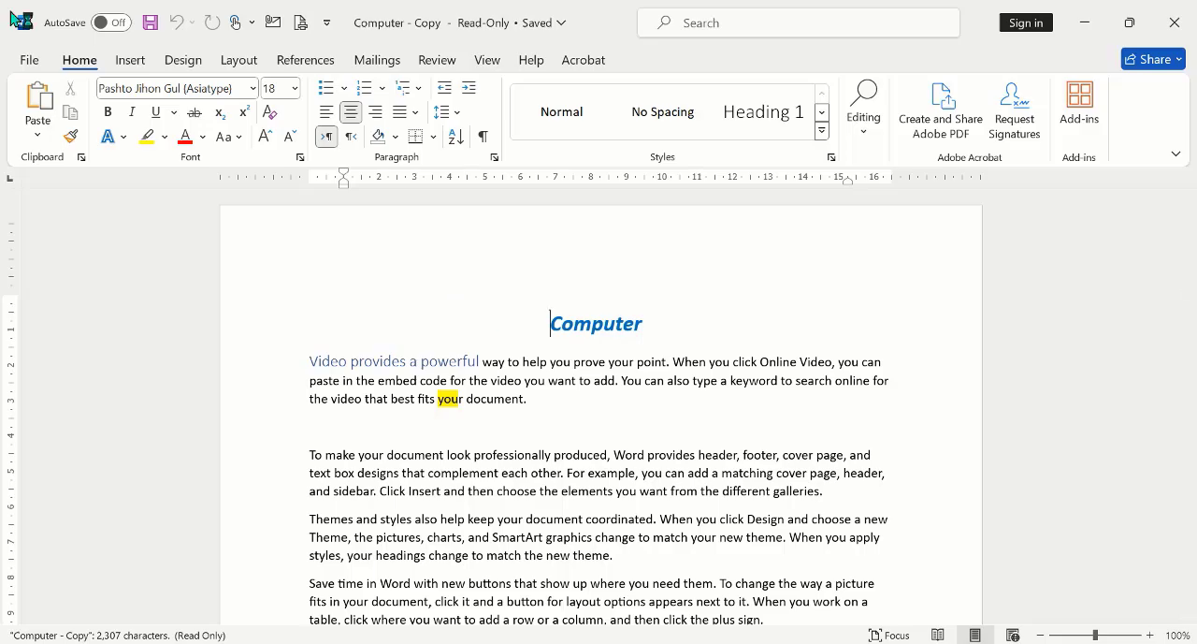
Step: Encrypt the document with a password, entering the password and re-entering it for confirmation
left_click(35, 60)
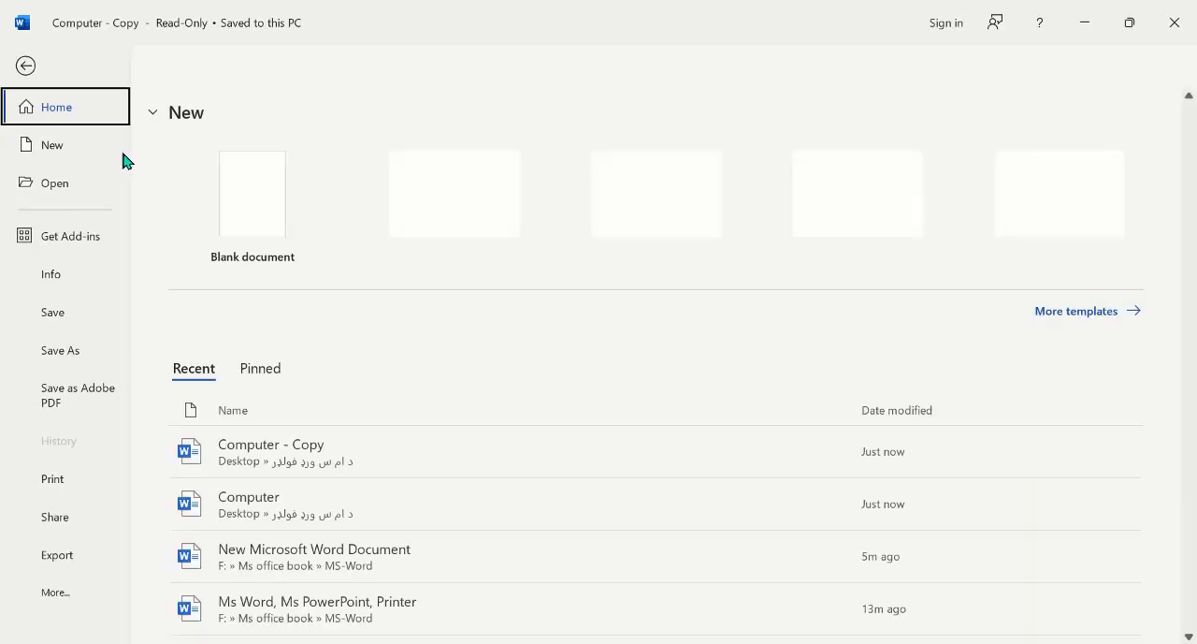
left_click(58, 273)
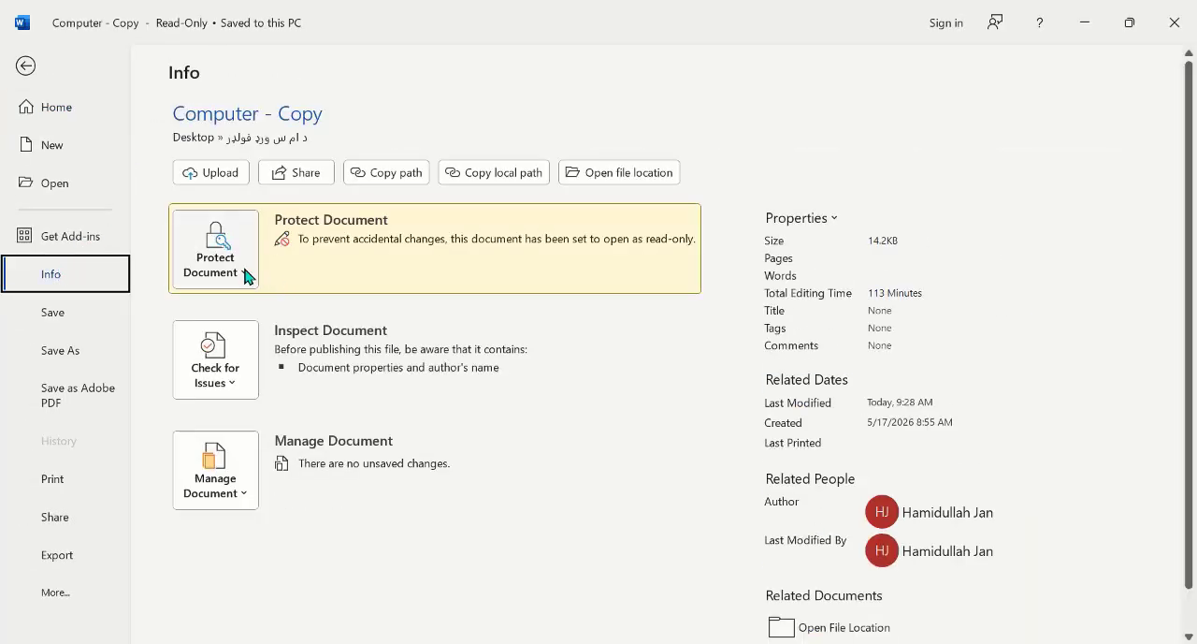
left_click(247, 277)
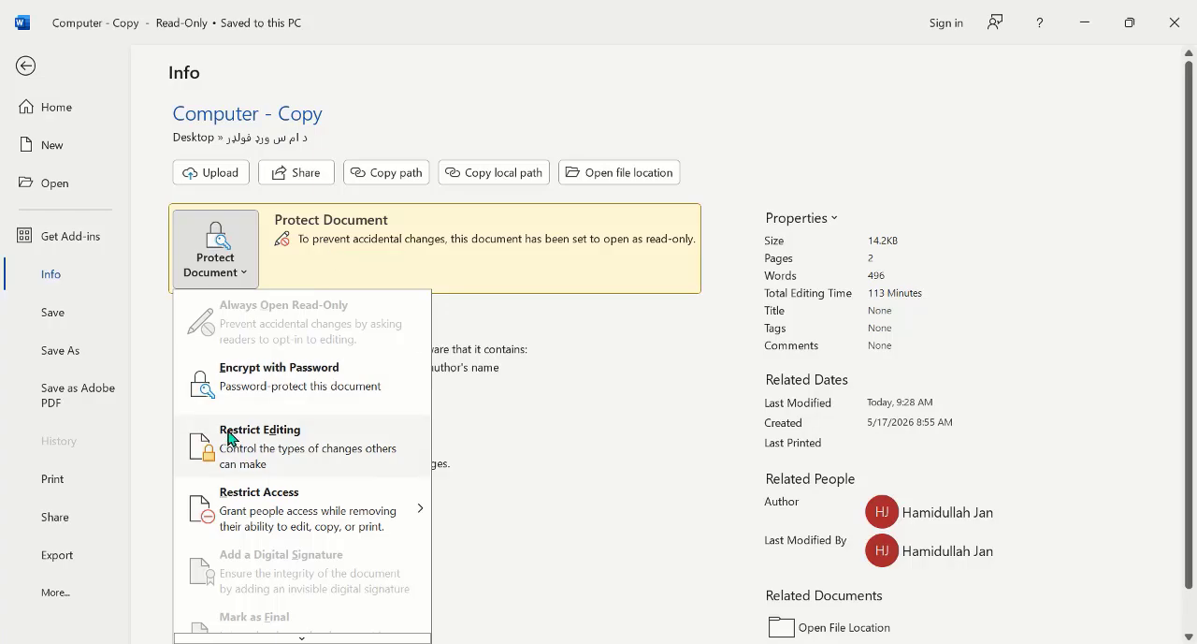
left_click(291, 389)
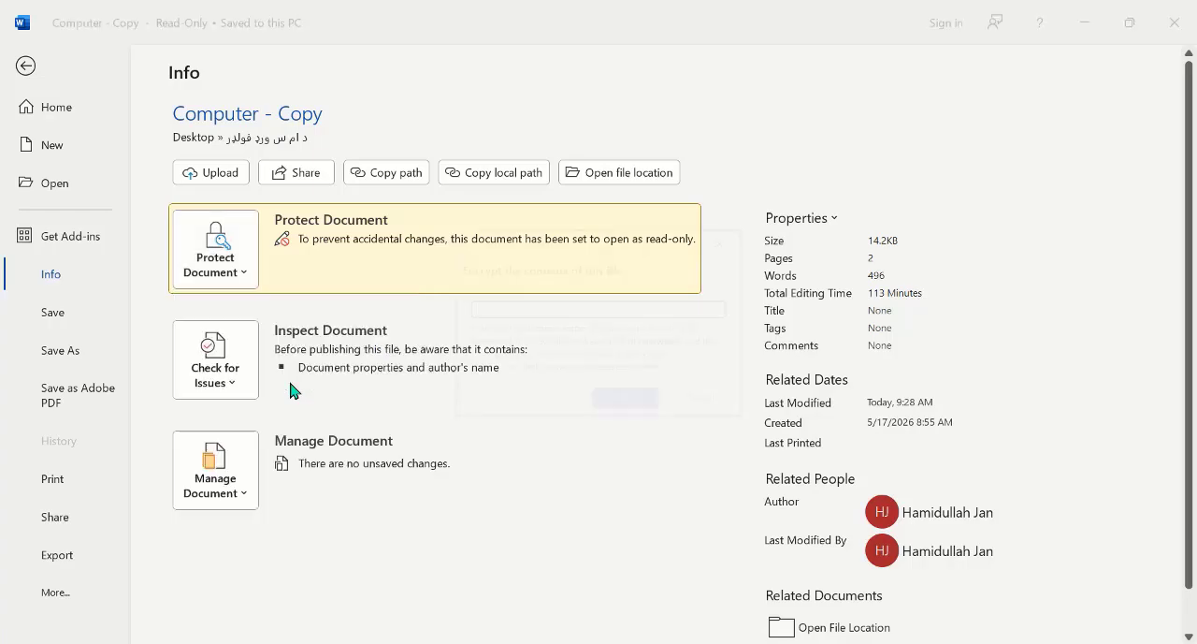
type("123")
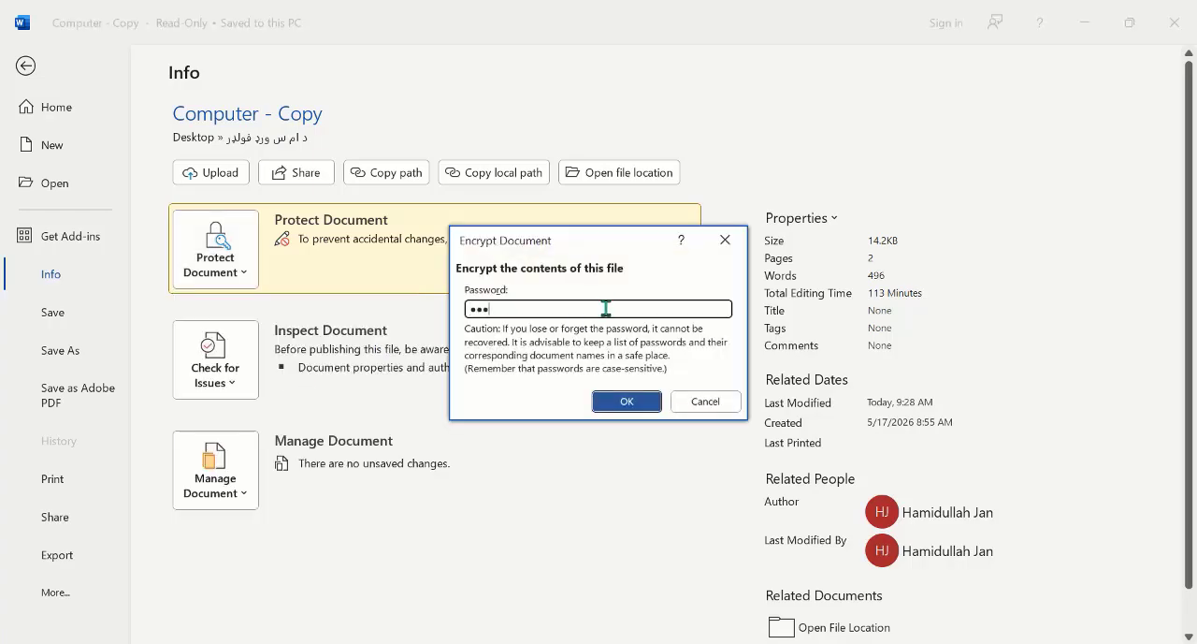
left_click(635, 404)
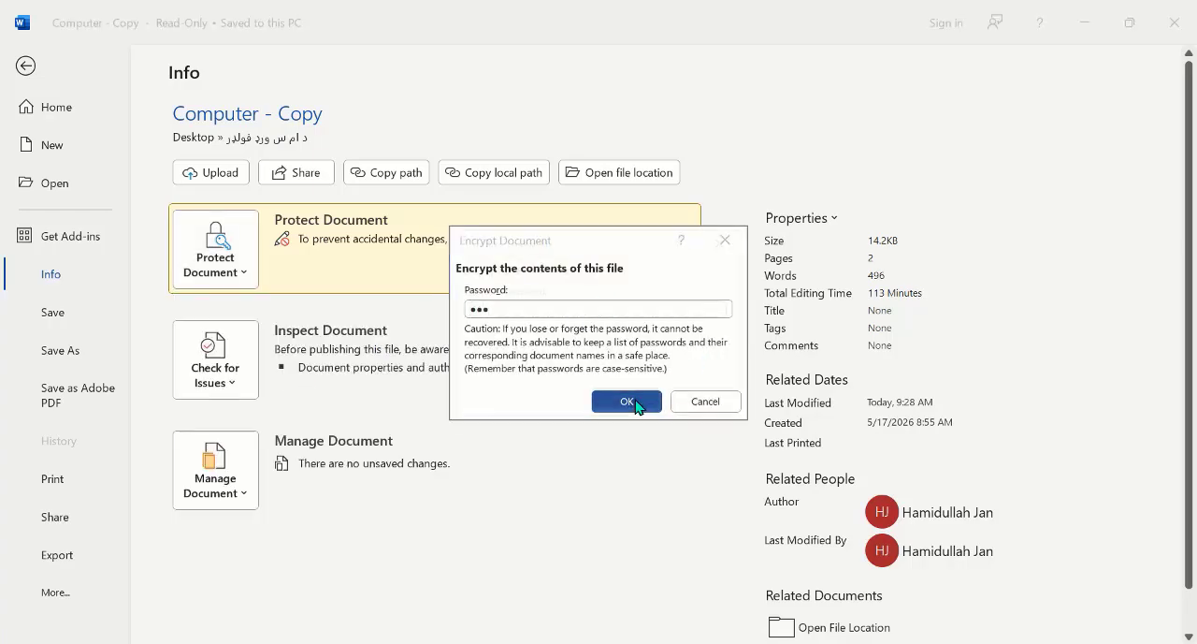
type("123")
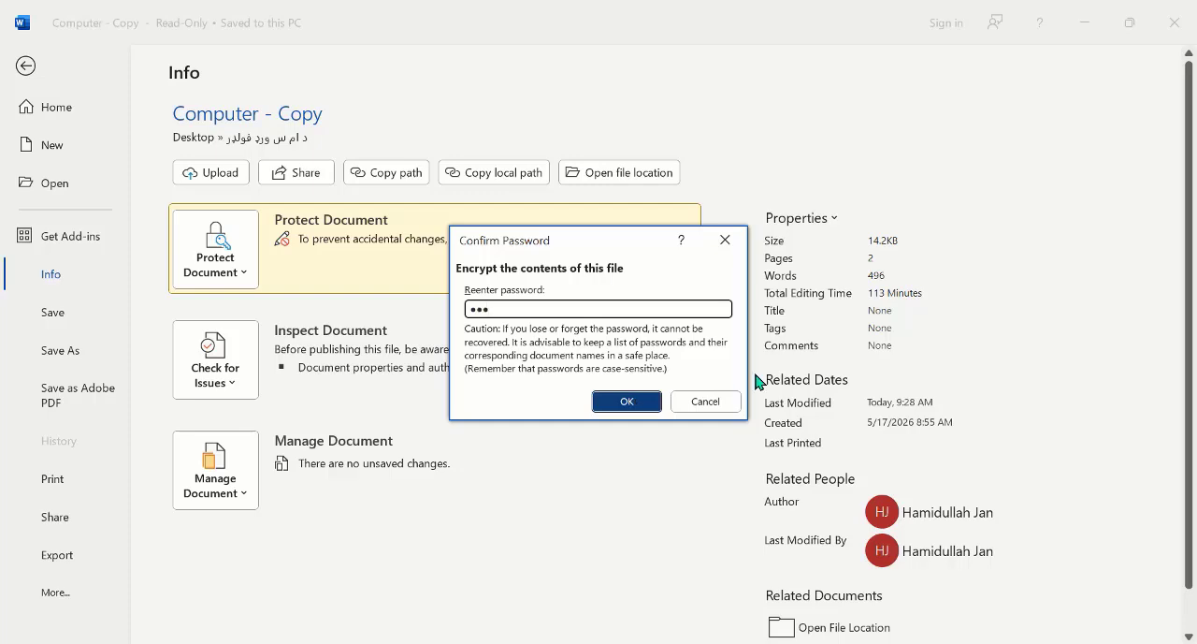
left_click(632, 406)
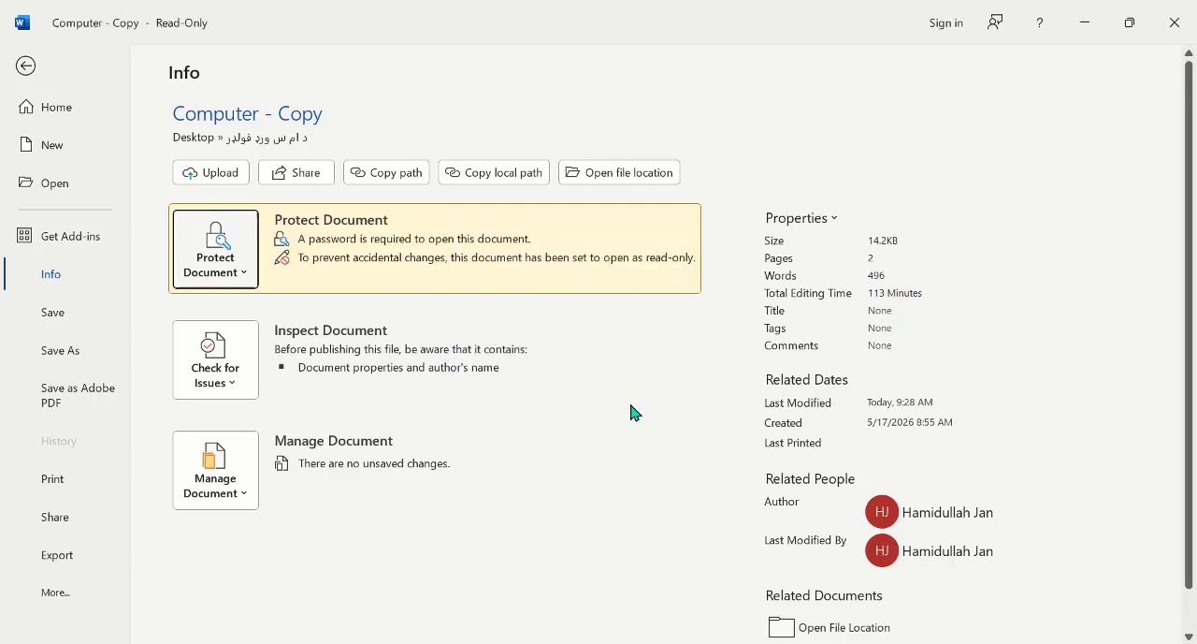
Step: Save the encrypted document in the same folder under the name Computer - Copy٢٢ and close it
left_click(55, 315)
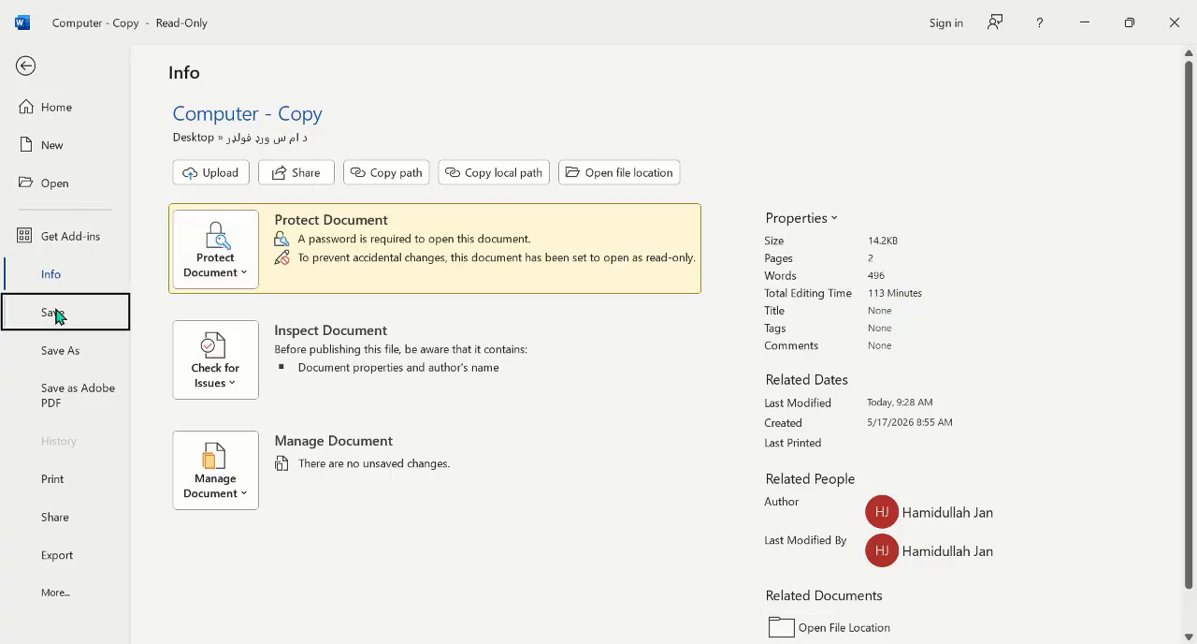
left_click(1166, 28)
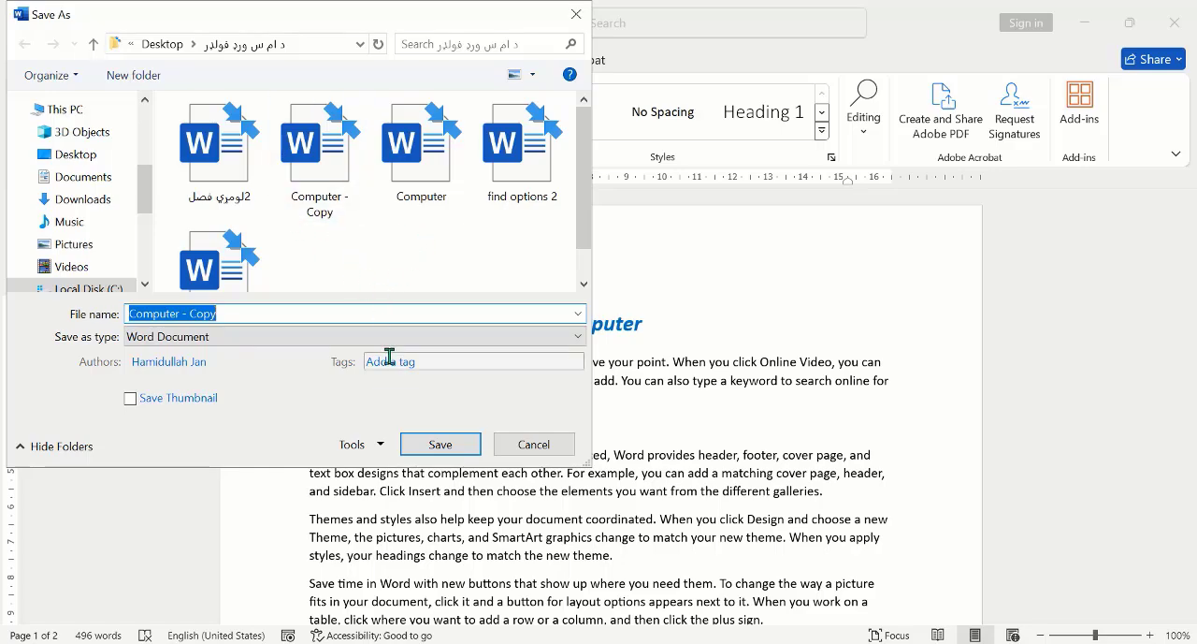
left_click(287, 313)
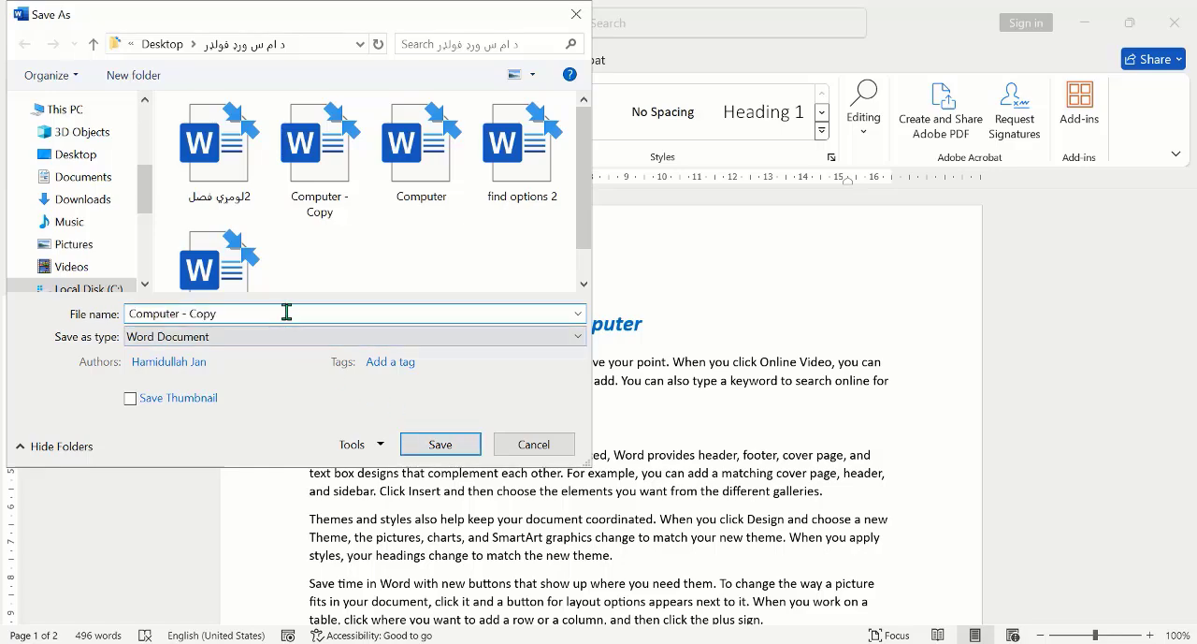
type("1")
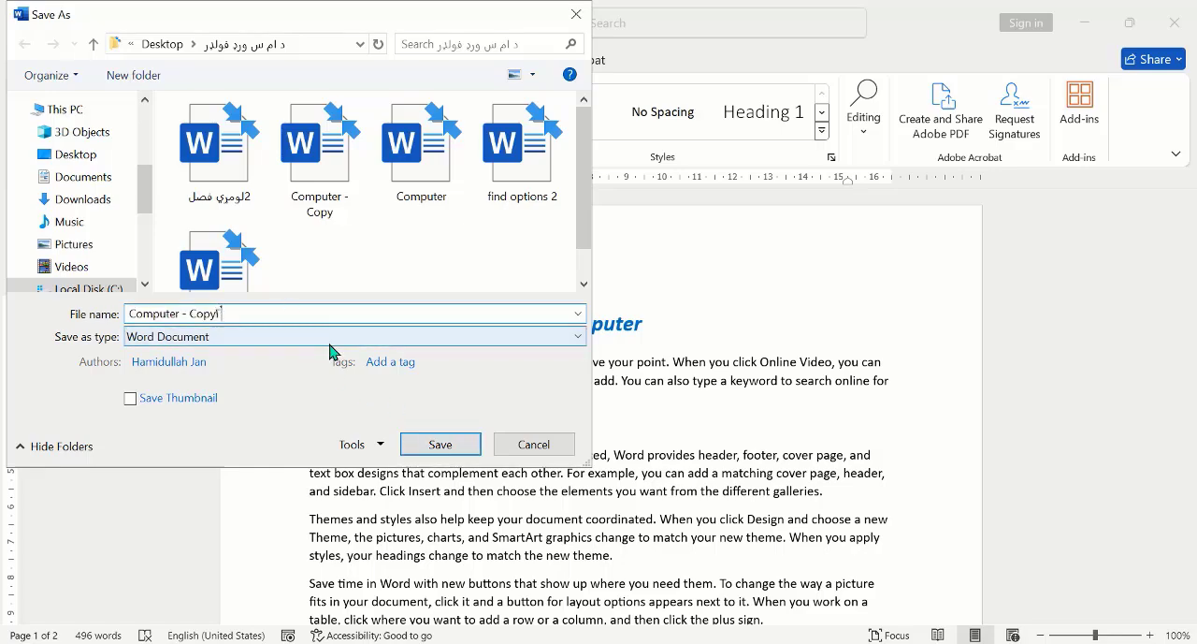
type("1")
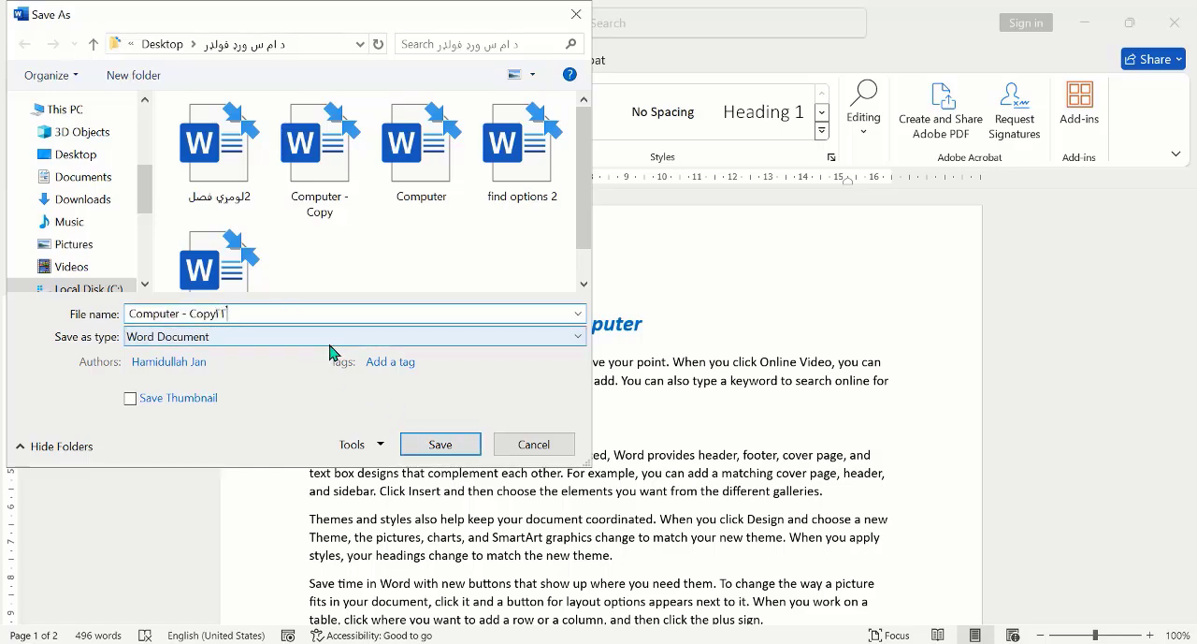
left_click(435, 445)
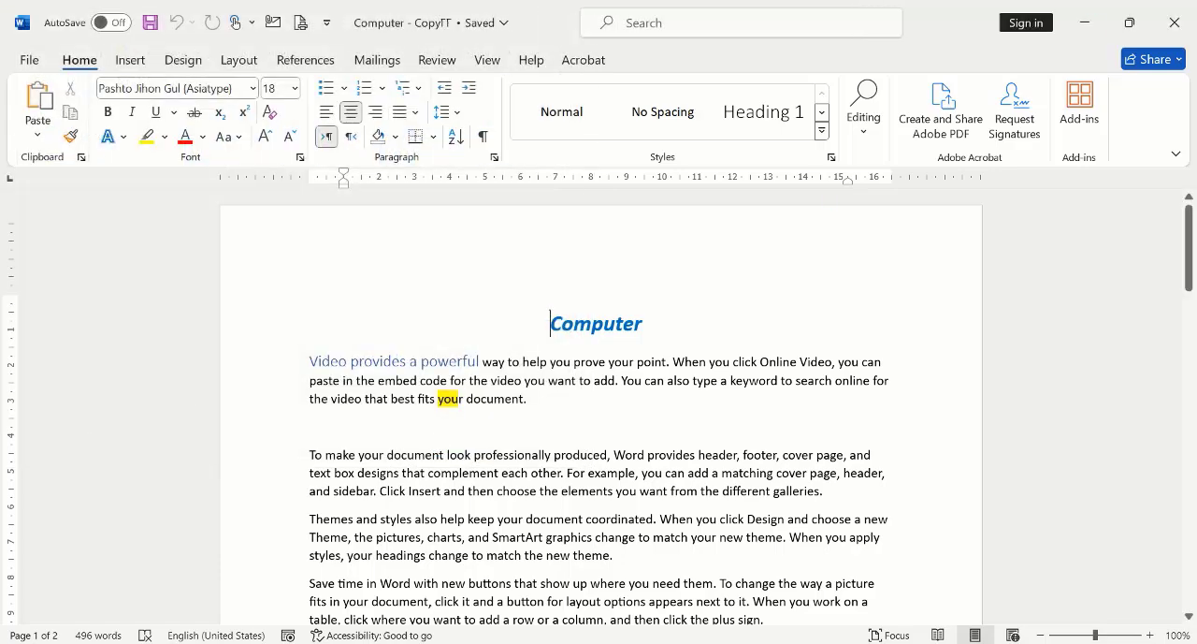
left_click(1180, 28)
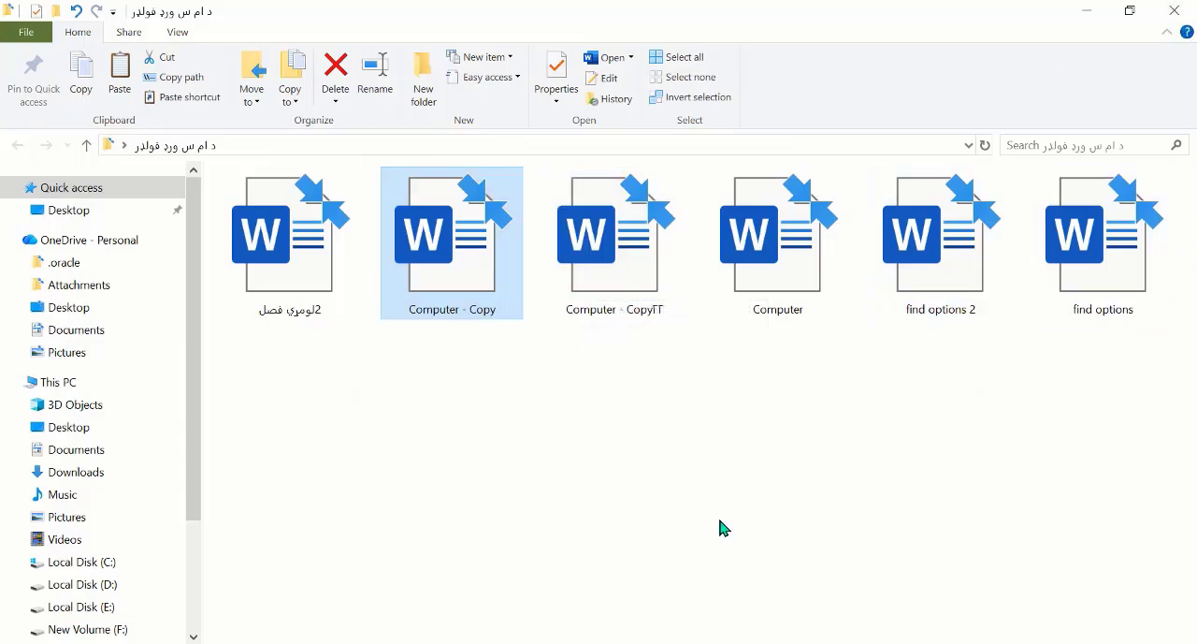
Step: Try to open the newly saved encrypted copy with a wrong document password, and close Word
double_click(625, 251)
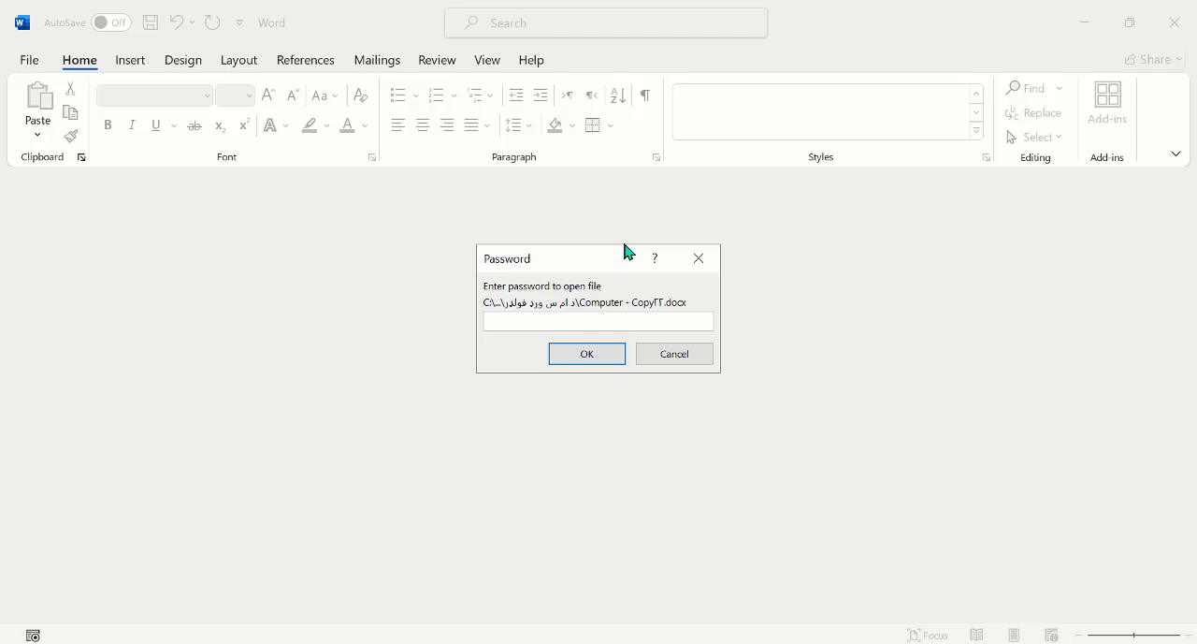
type("••••••")
key("Return")
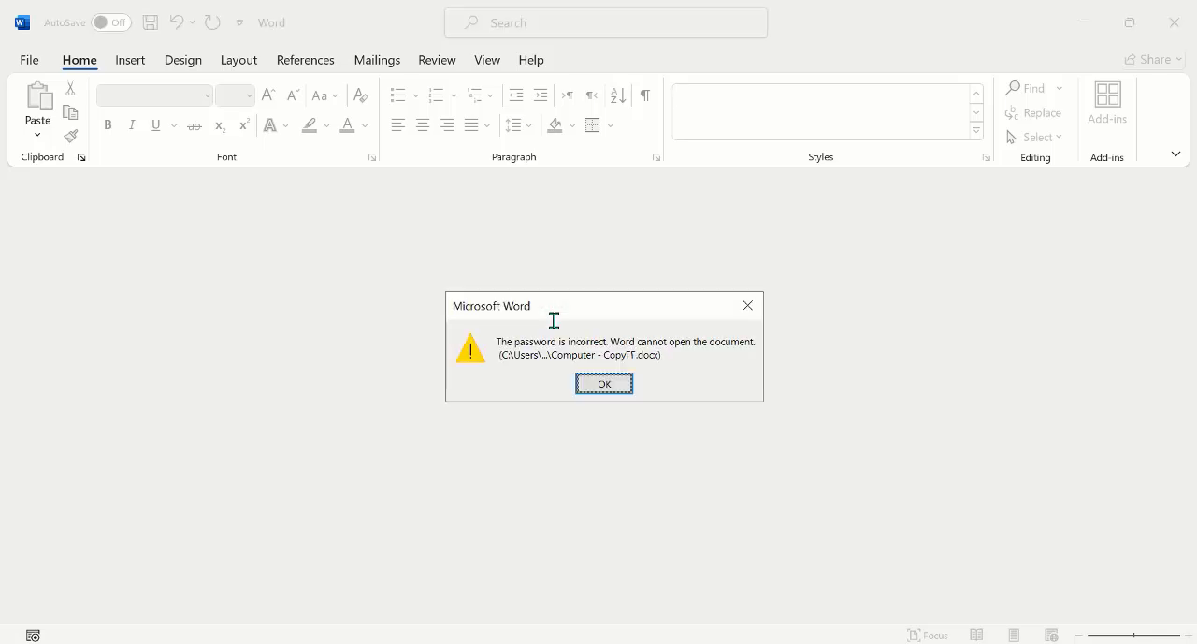
left_click(616, 388)
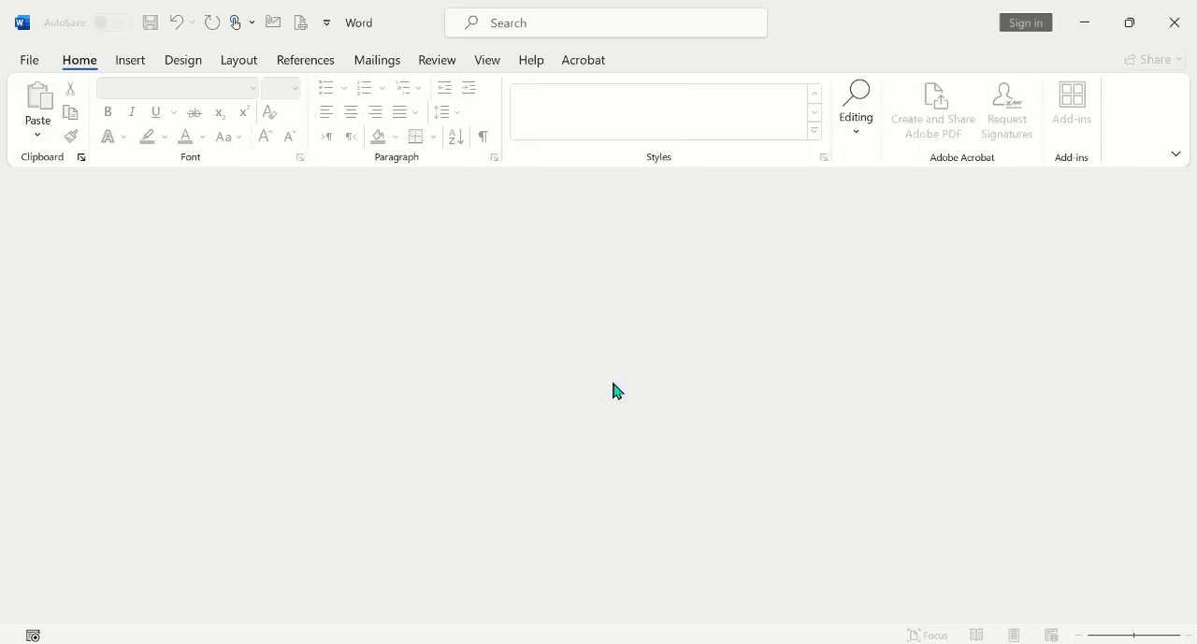
left_click(1186, 26)
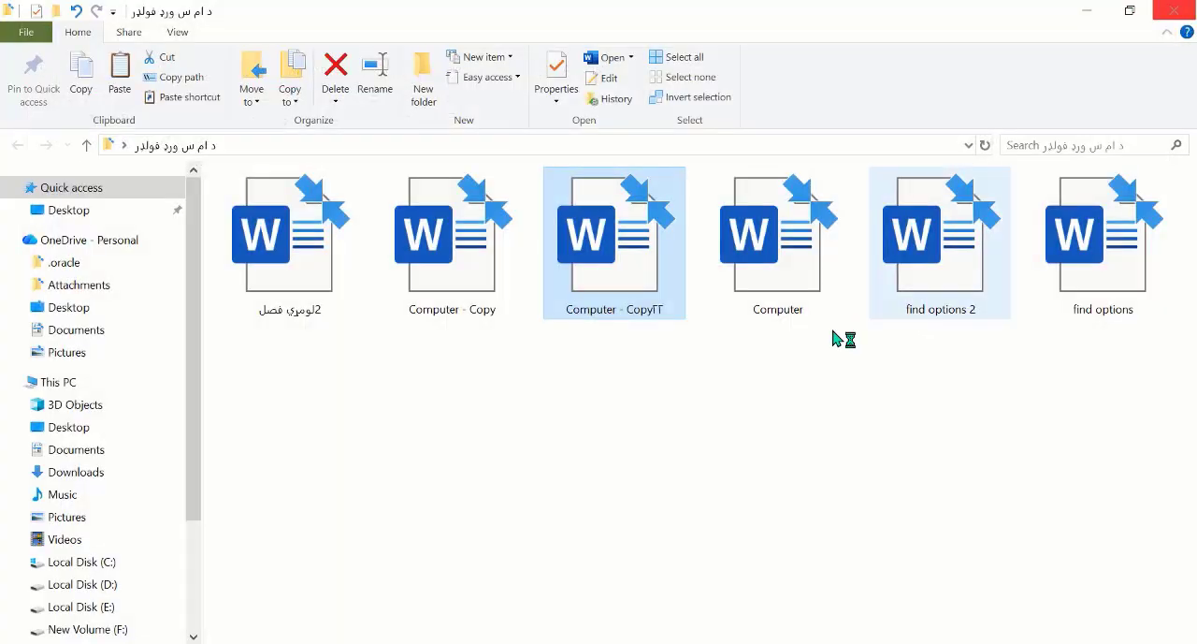
Step: Open the encrypted copy by entering its document password, and accept opening it as read-only
double_click(653, 275)
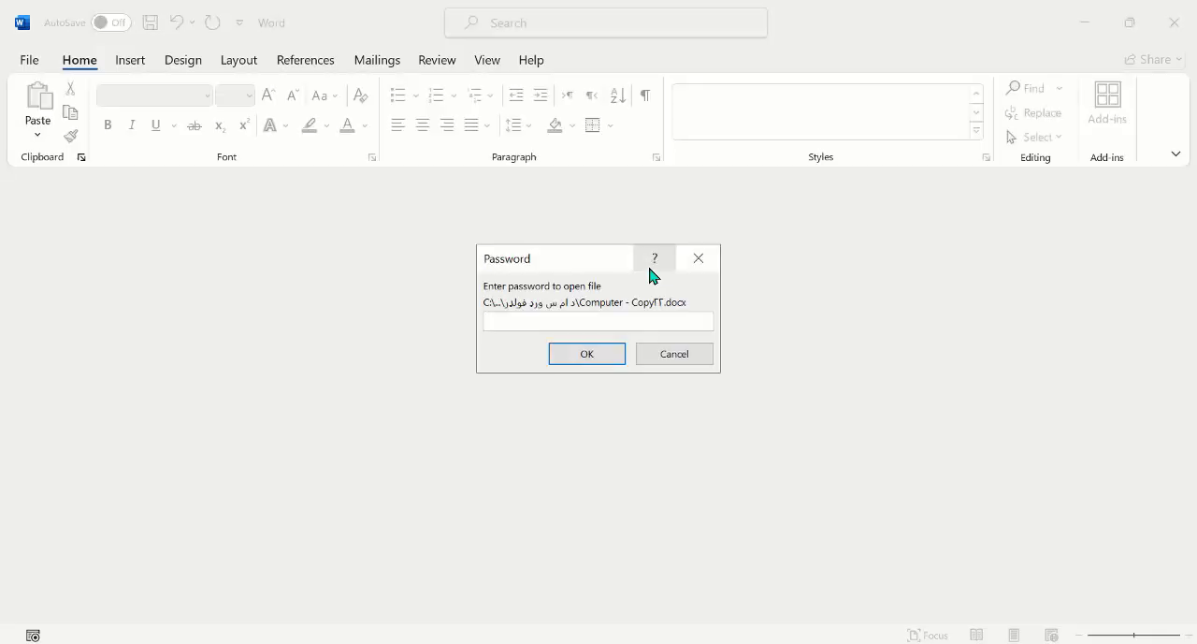
type("***")
left_click(604, 361)
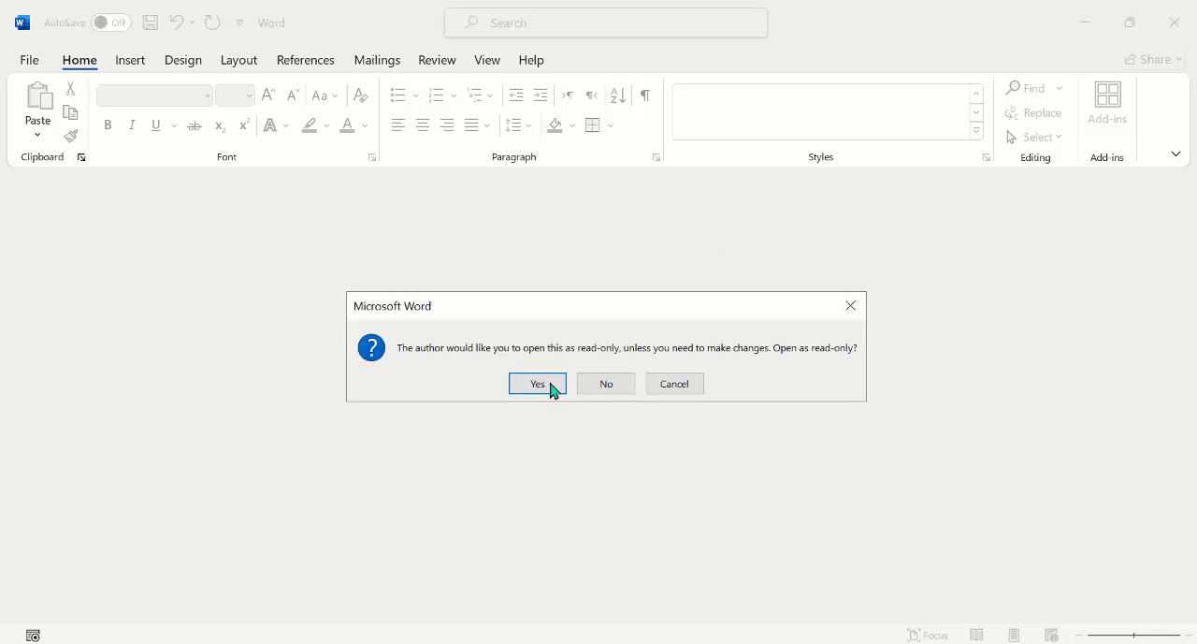
left_click(552, 391)
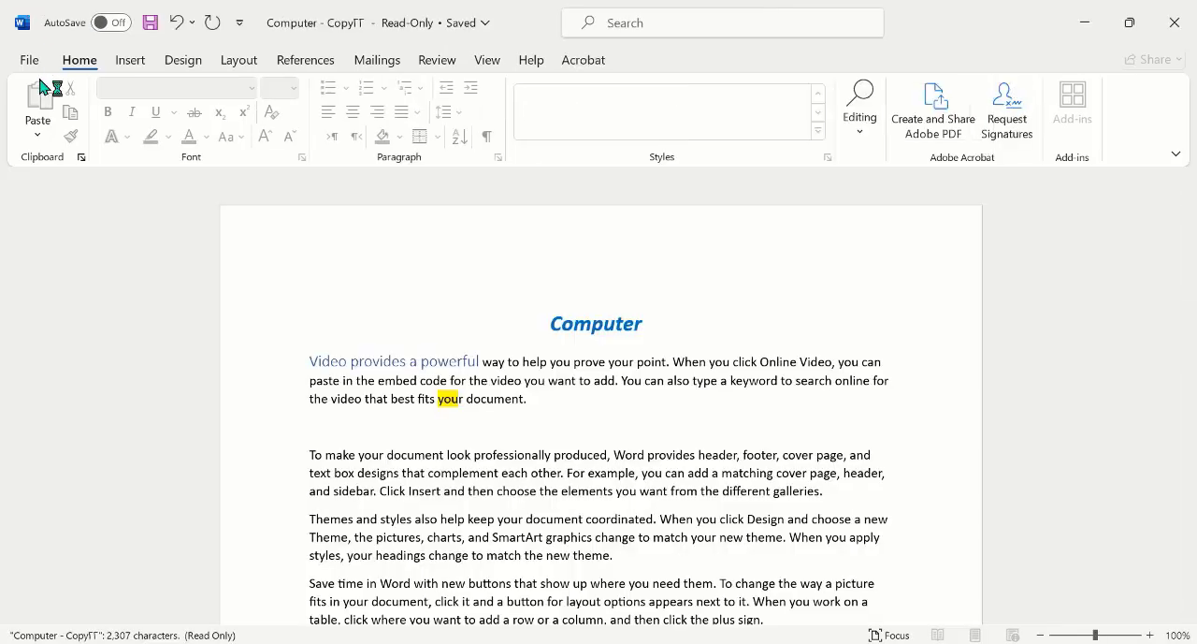
Step: Remove the document's encryption by clearing the entire password in Encrypt with Password and confirming the empty password field
left_click(29, 60)
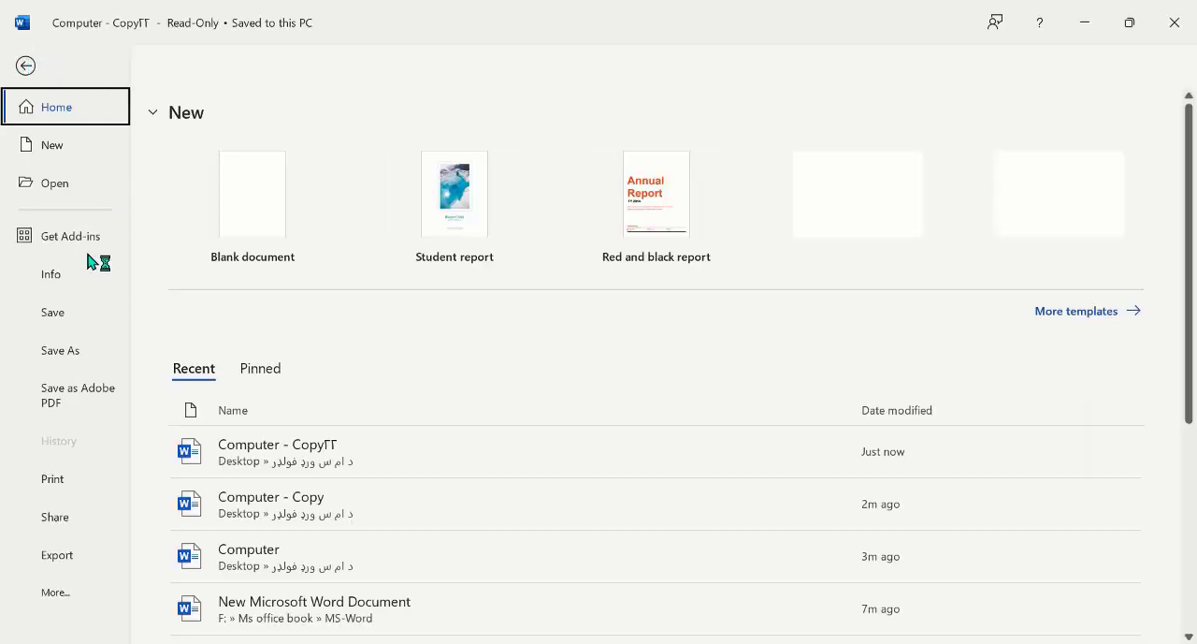
left_click(51, 269)
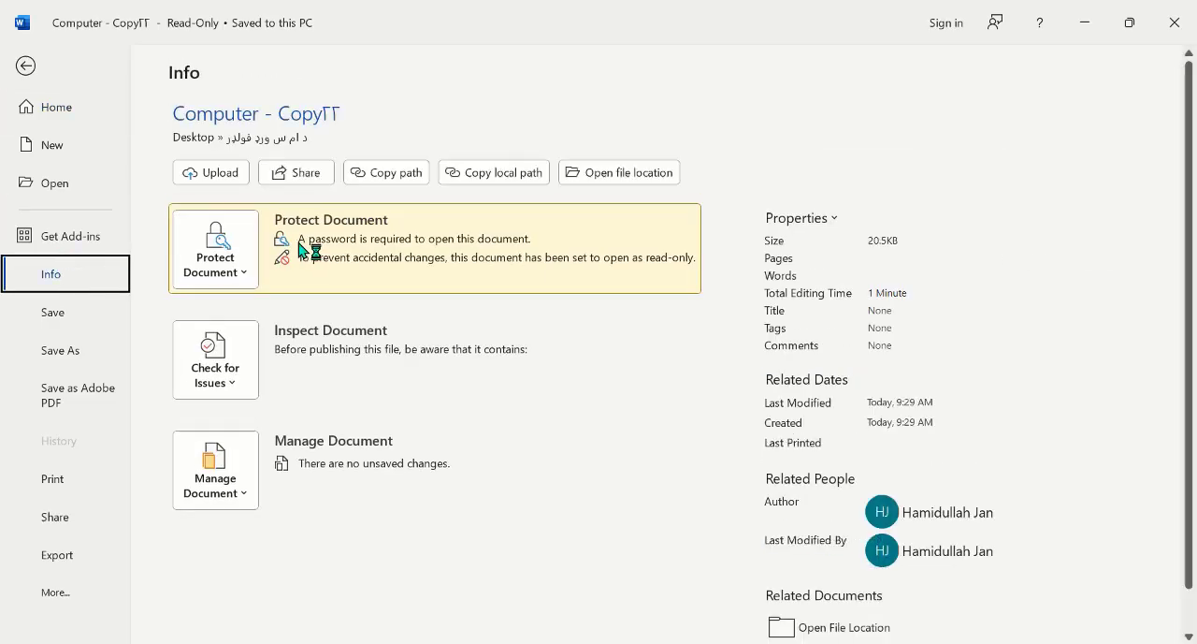
left_click(221, 270)
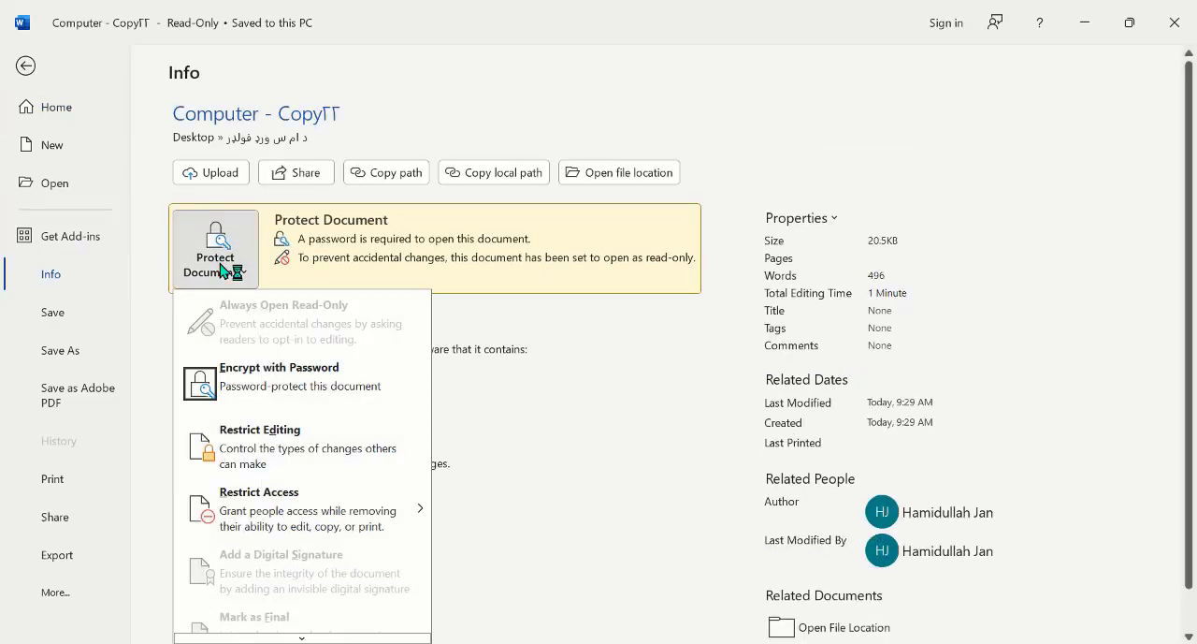
left_click(291, 385)
type("123")
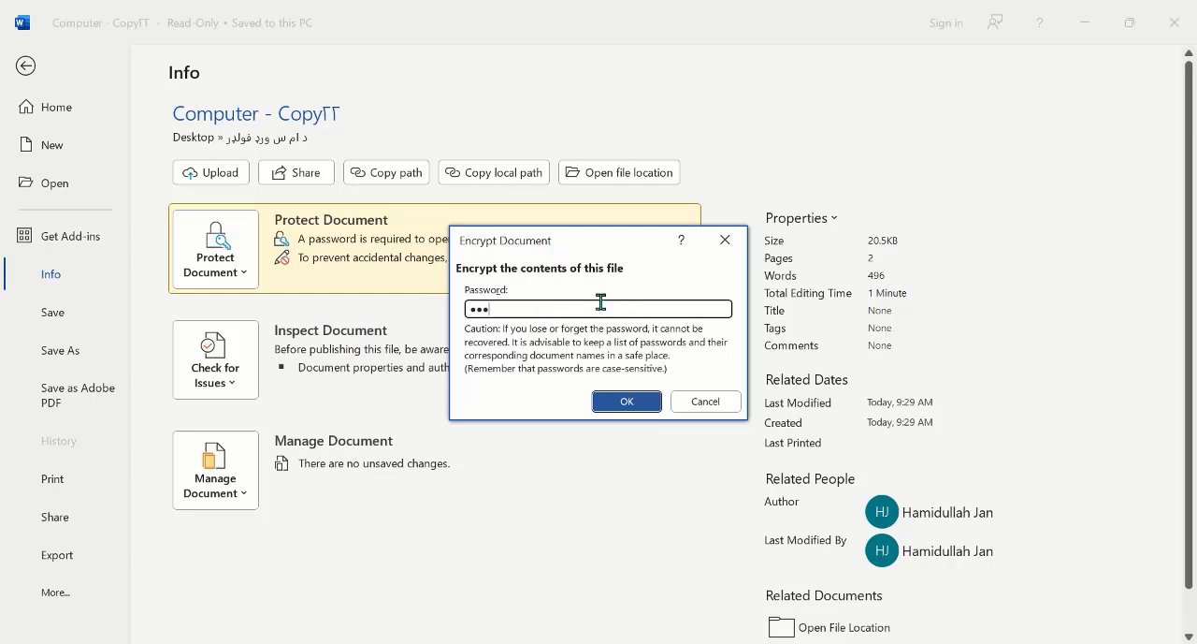
key("BackSpace")
key("BackSpace")
key("BackSpace")
left_click(630, 401)
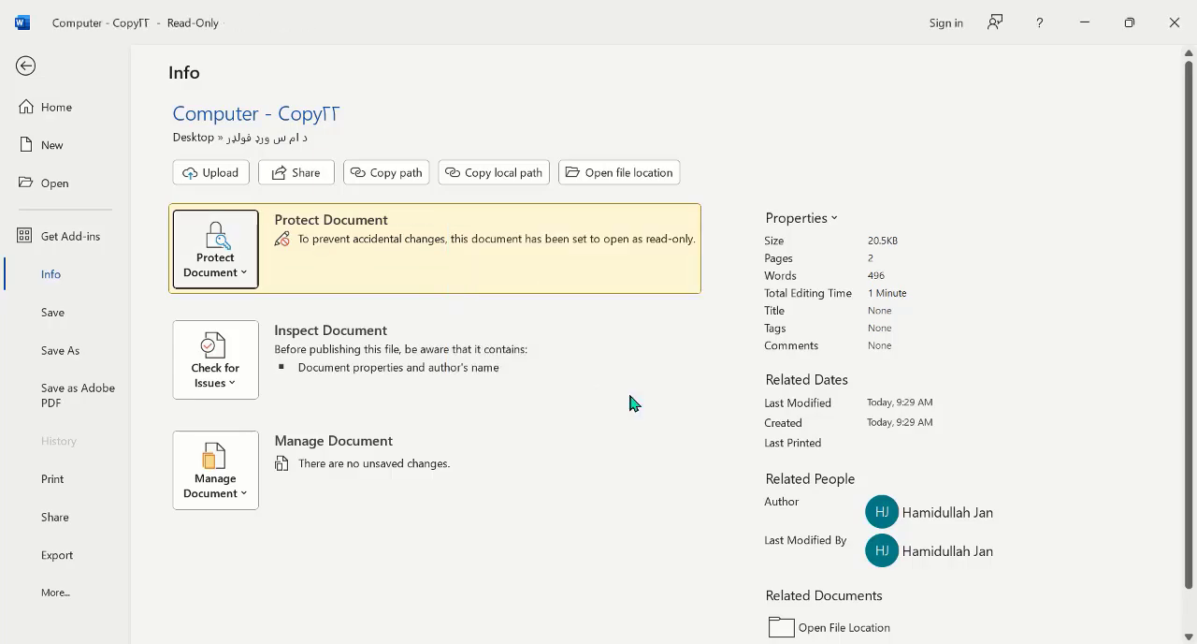
Step: Save the unencrypted document in the same folder under the name Computer - Copy٢٢٣ and close it
left_click(1175, 23)
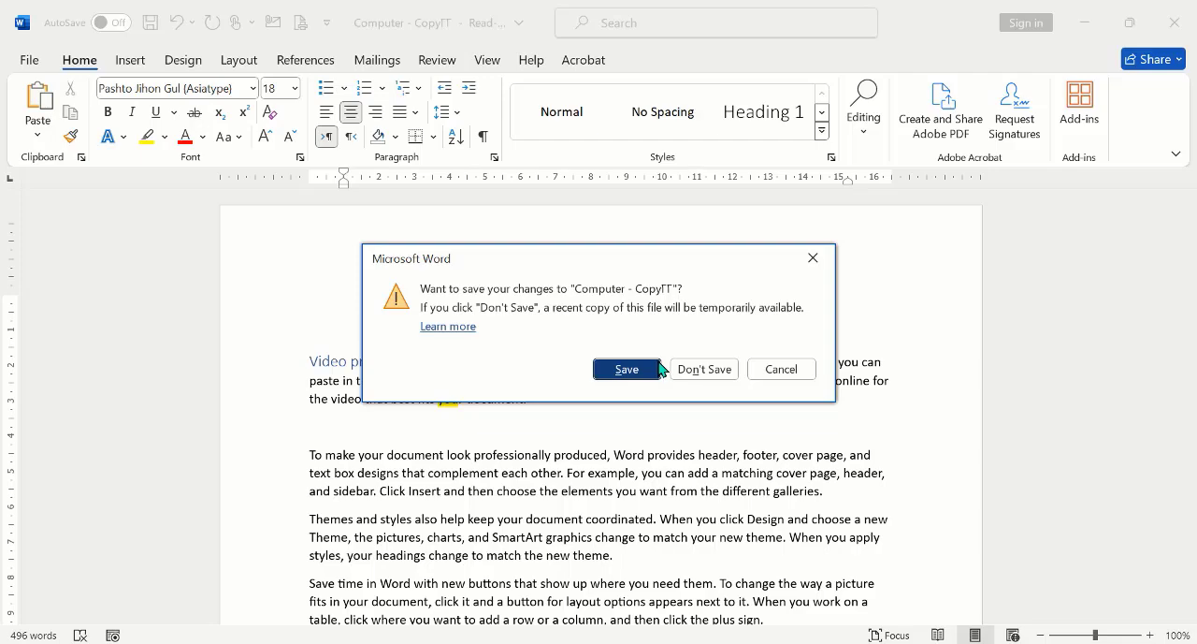
left_click(623, 372)
left_click(1180, 21)
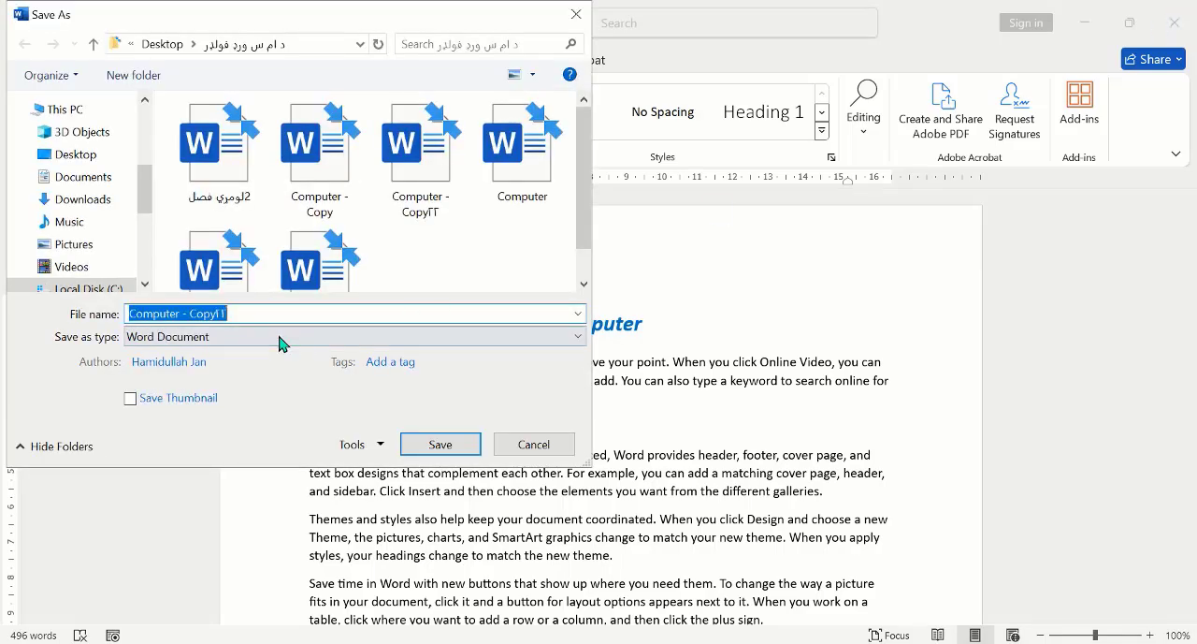
left_click(269, 310)
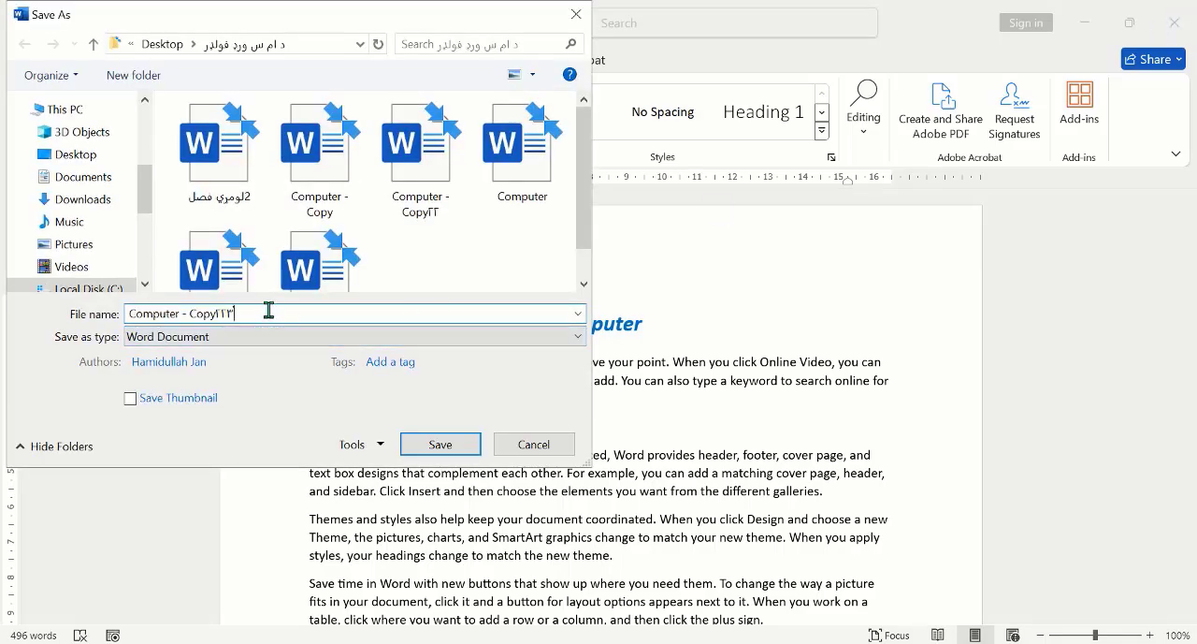
left_click(441, 443)
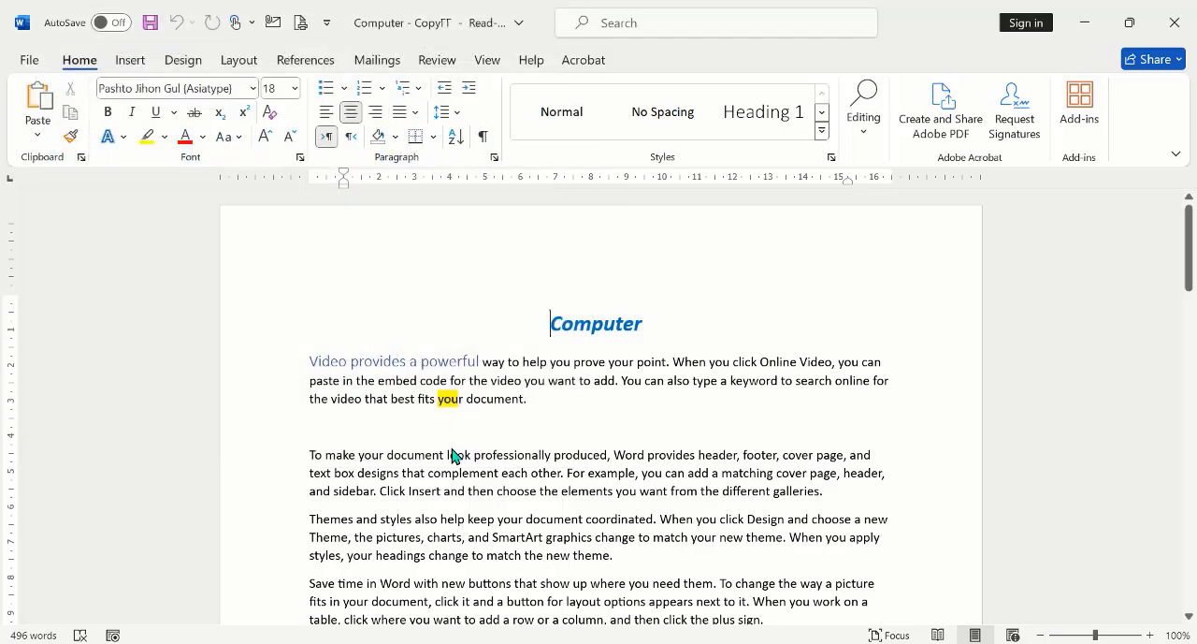
key("alt+F4")
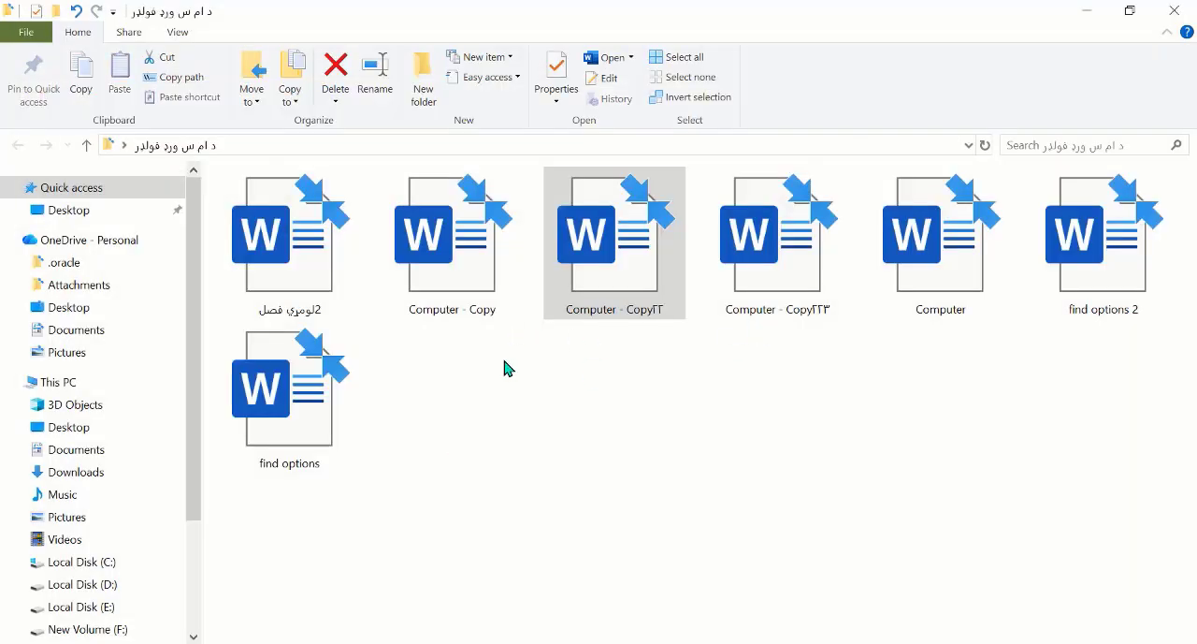
Step: Open Computer - Copy٢٢٣ as read-only and bring up the Restrict Editing settings for it
double_click(775, 291)
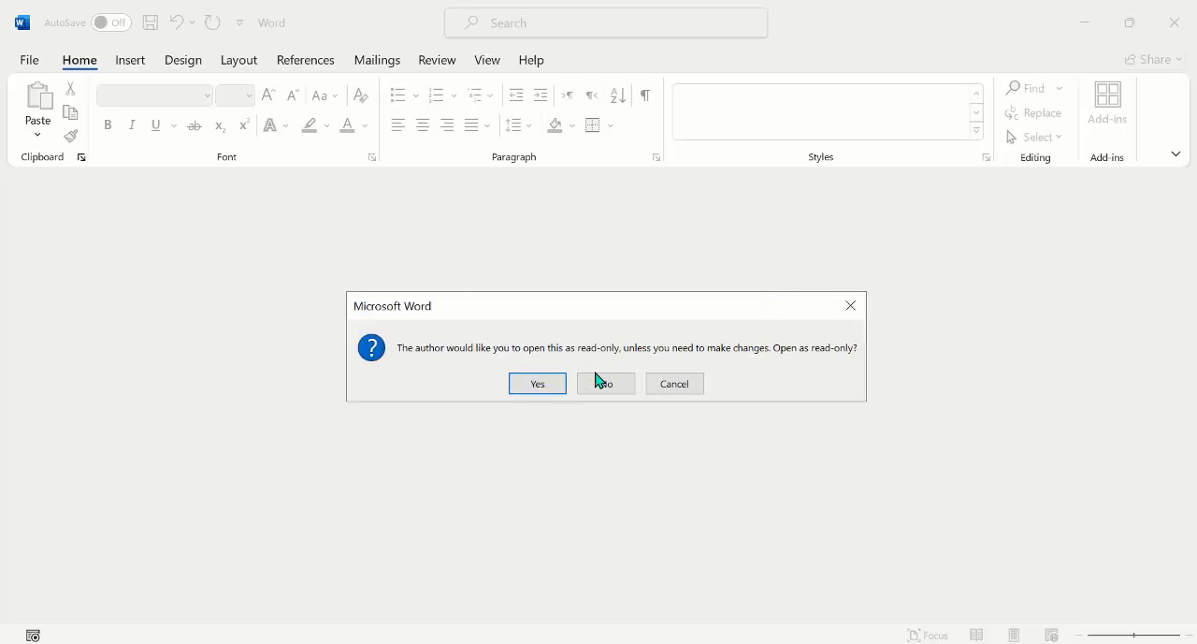
left_click(539, 385)
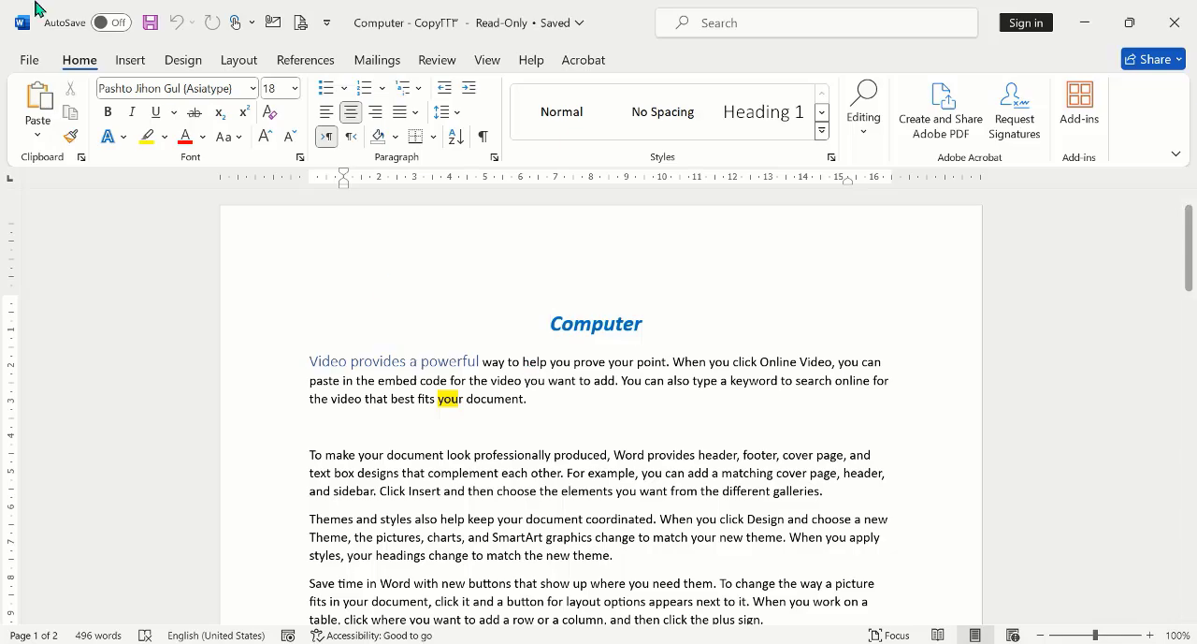
left_click(13, 65)
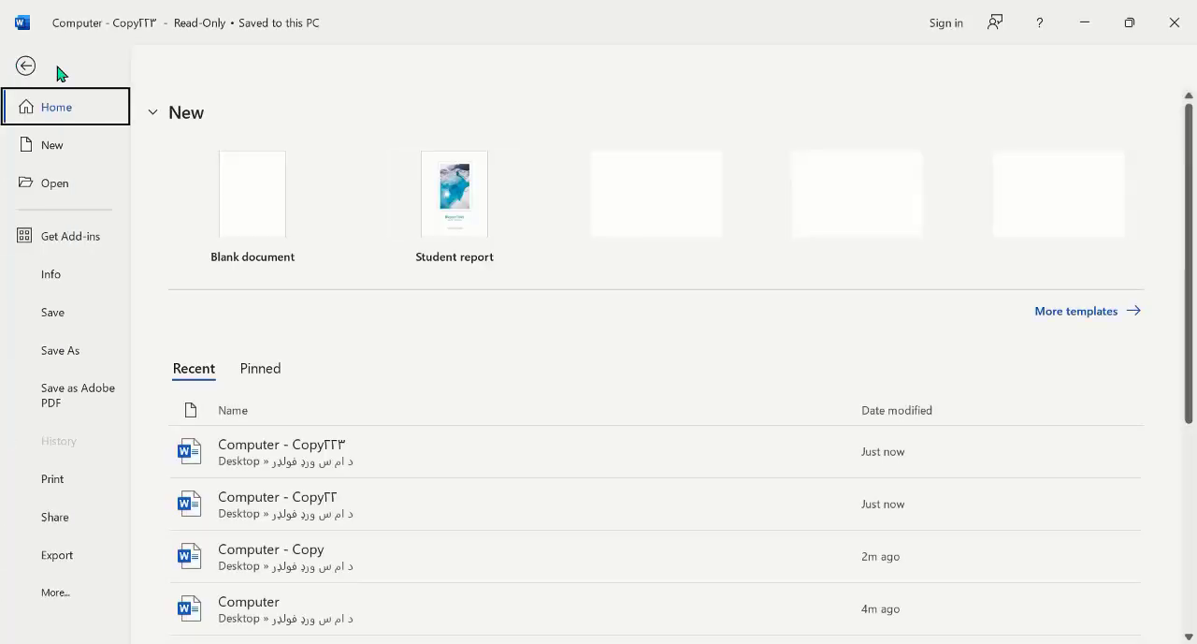
left_click(52, 277)
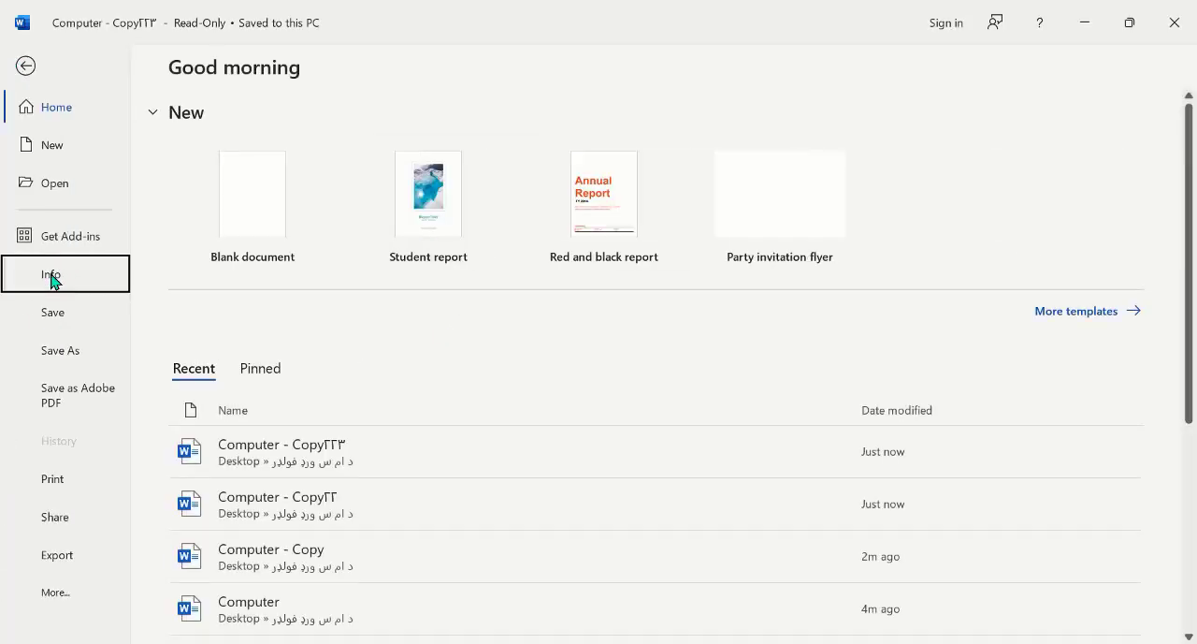
left_click(238, 271)
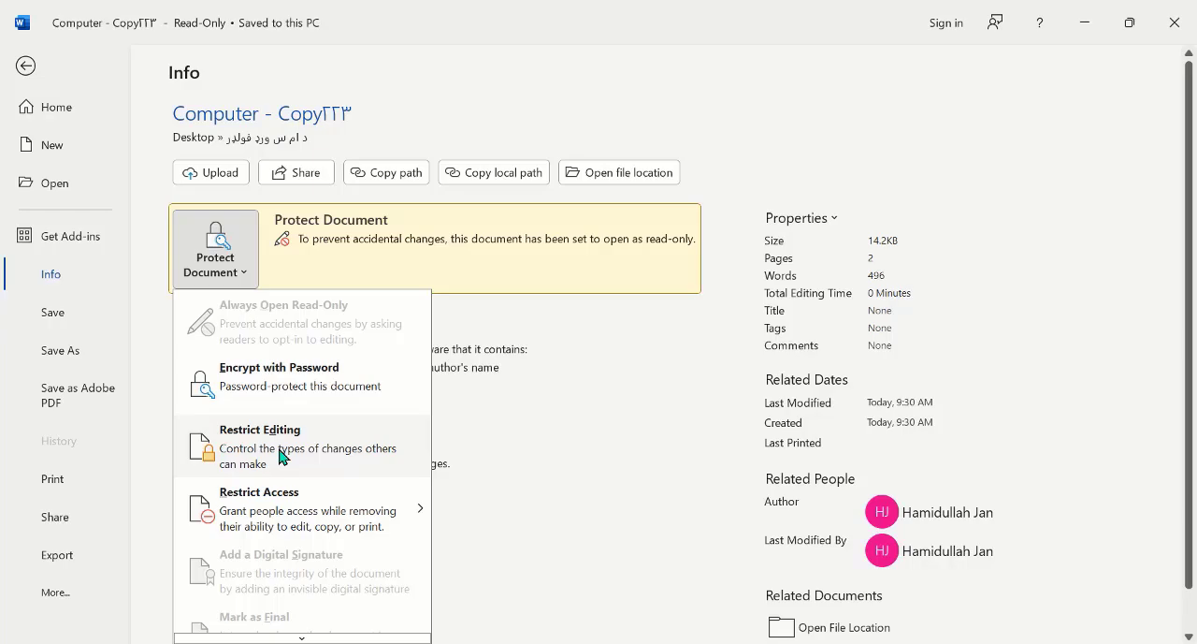
left_click(264, 455)
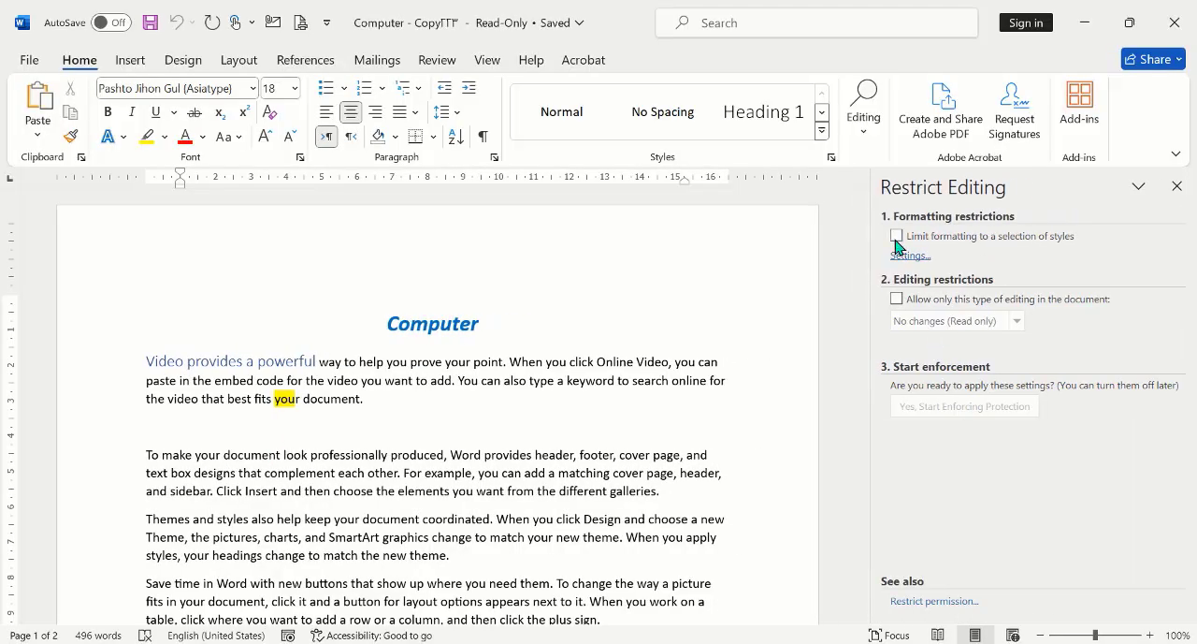
Step: Limit formatting to a selection of styles and start enforcing protection, entering and confirming a protection password
left_click(897, 236)
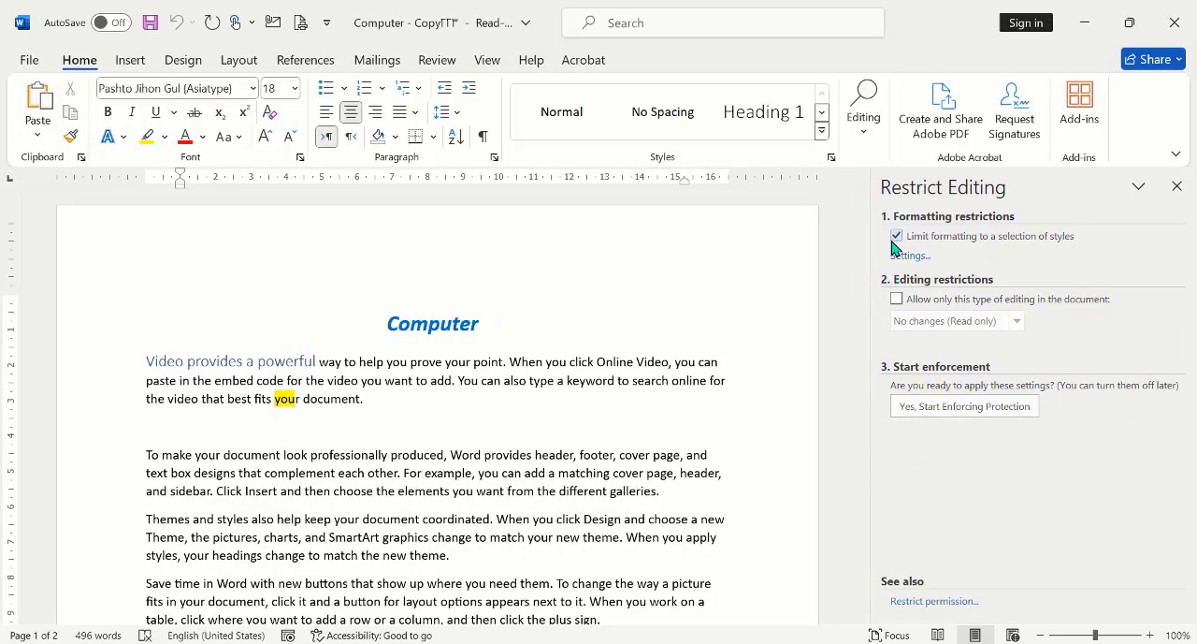
left_click(897, 236)
left_click(897, 236)
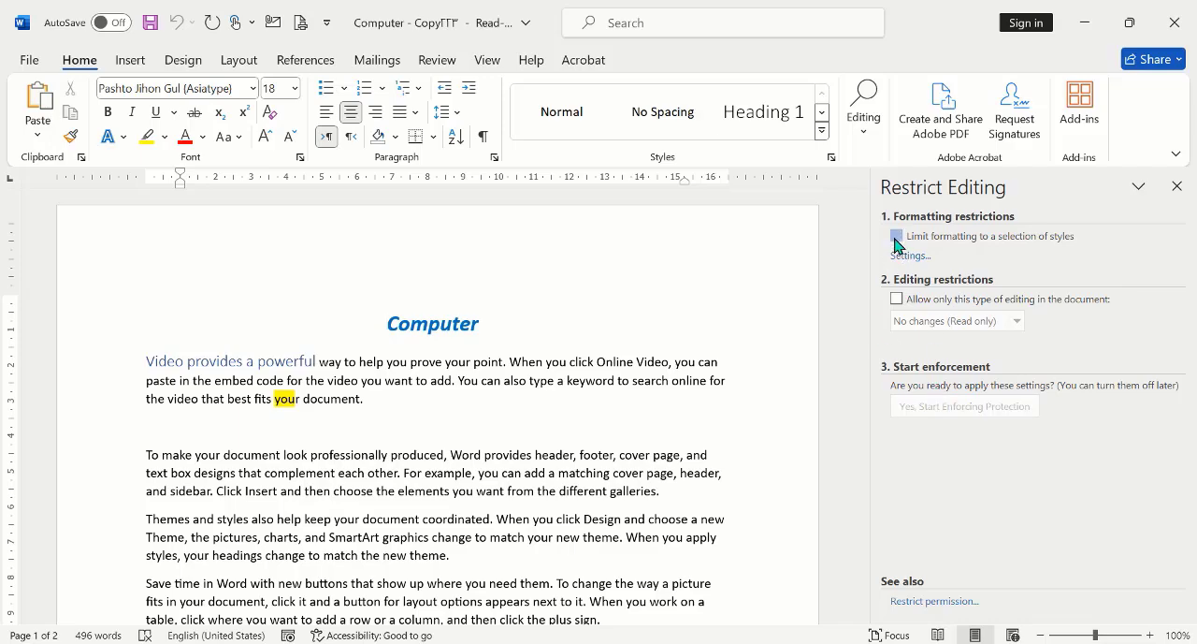
left_click(968, 405)
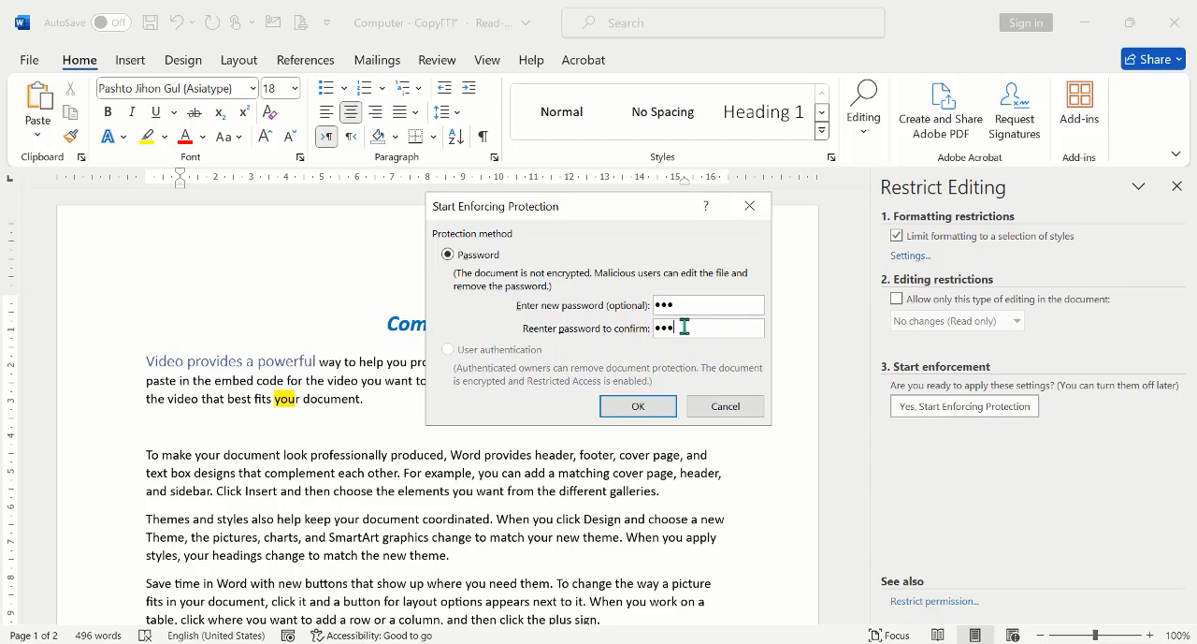
left_click(643, 407)
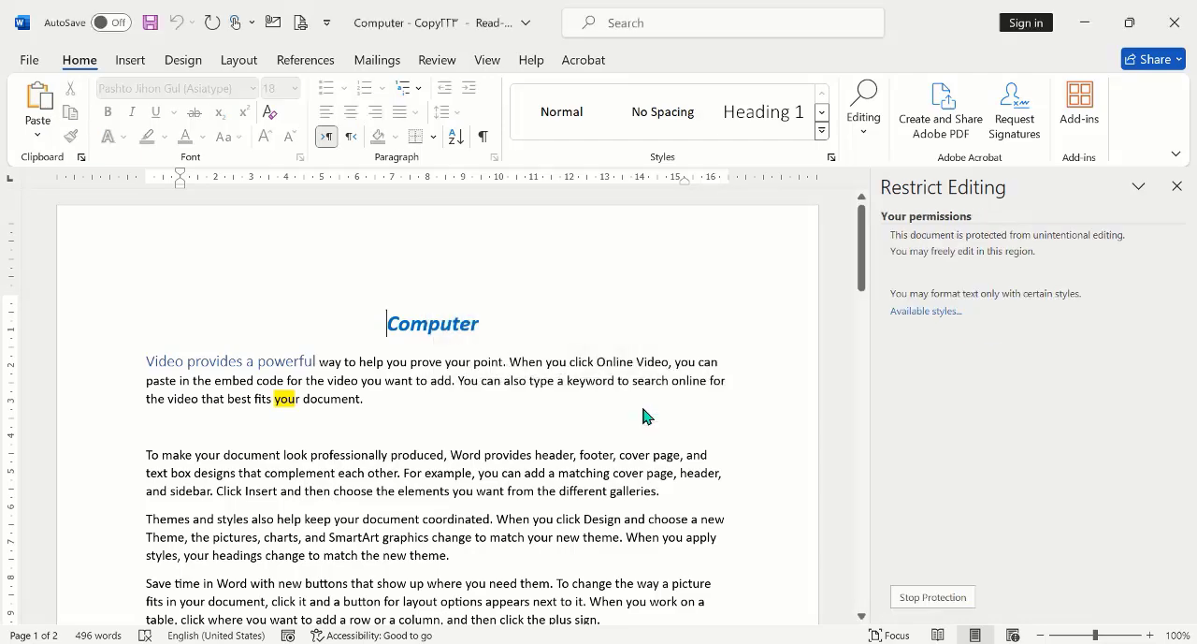
Step: Insert trial Arabic-script letters inside the word "type" in the first paragraph, and delete them together with the preceding "can also ty"
left_click(540, 378)
type("سیمبتنتیسبتیسمنت")
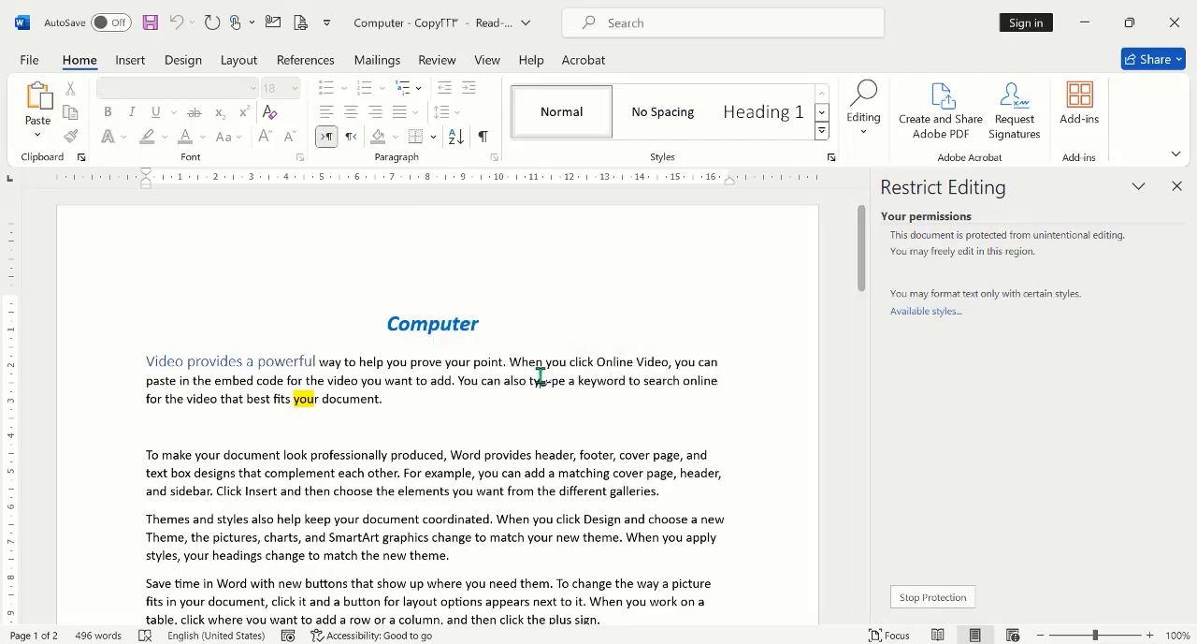
type("یسمنتبسینتنی")
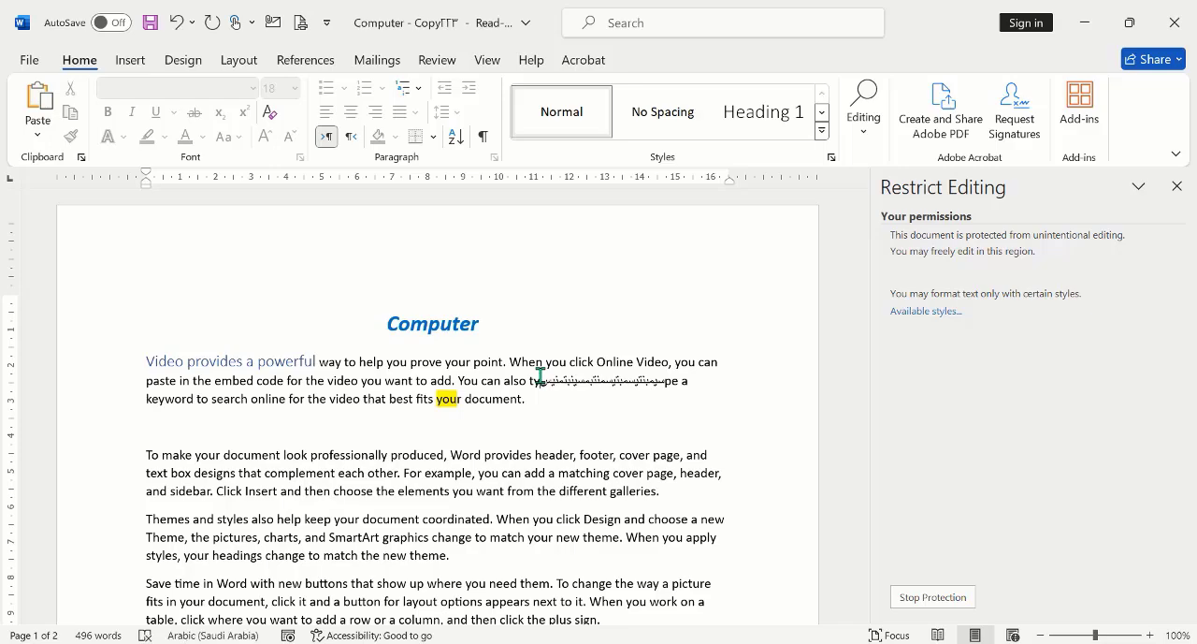
type("سیمنتب")
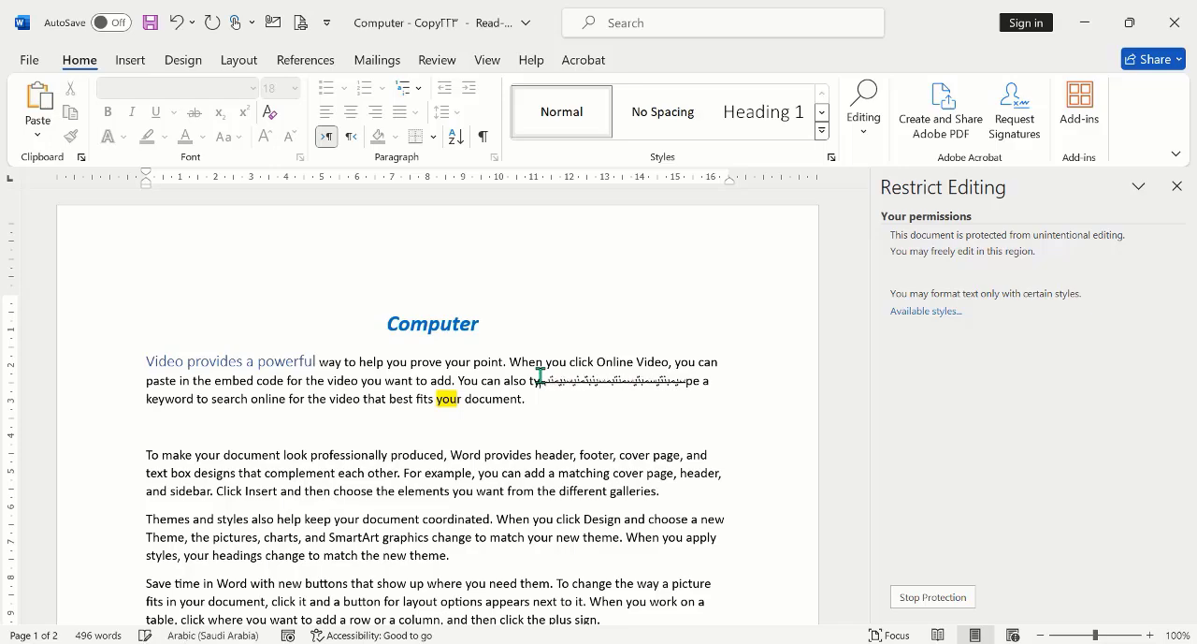
key("BackSpace")
key("BackSpace")
key("BackSpace")
key("BackSpace")
key("BackSpace")
key("BackSpace")
key("BackSpace")
key("BackSpace")
key("BackSpace")
key("BackSpace")
key("BackSpace")
key("BackSpace")
key("BackSpace")
key("BackSpace")
key("BackSpace")
key("BackSpace")
key("BackSpace")
key("BackSpace")
key("BackSpace")
key("BackSpace")
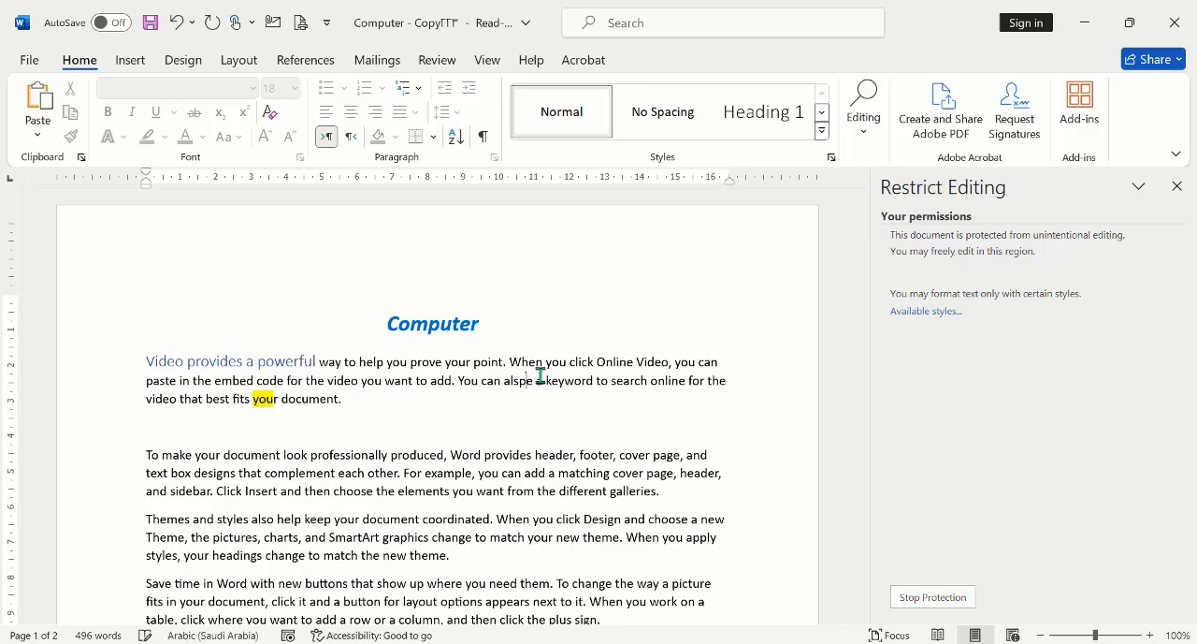
Step: Stop the protection with its password, and enforce it again with editing limited to No changes (Read only), entering and confirming a password
left_click(945, 600)
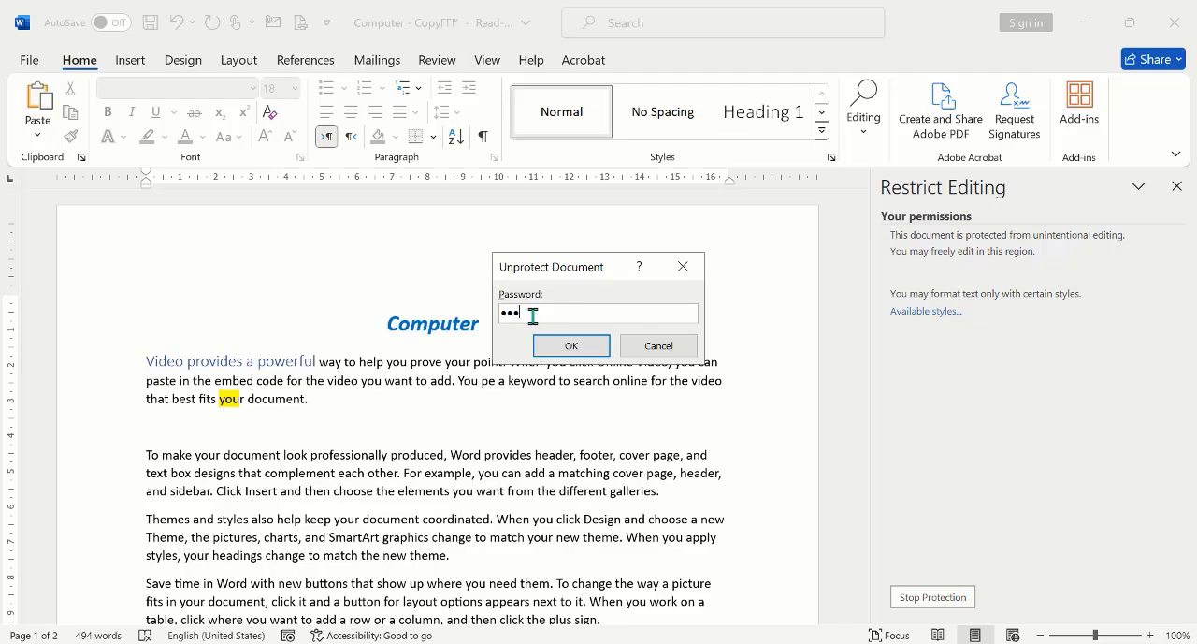
left_click(560, 345)
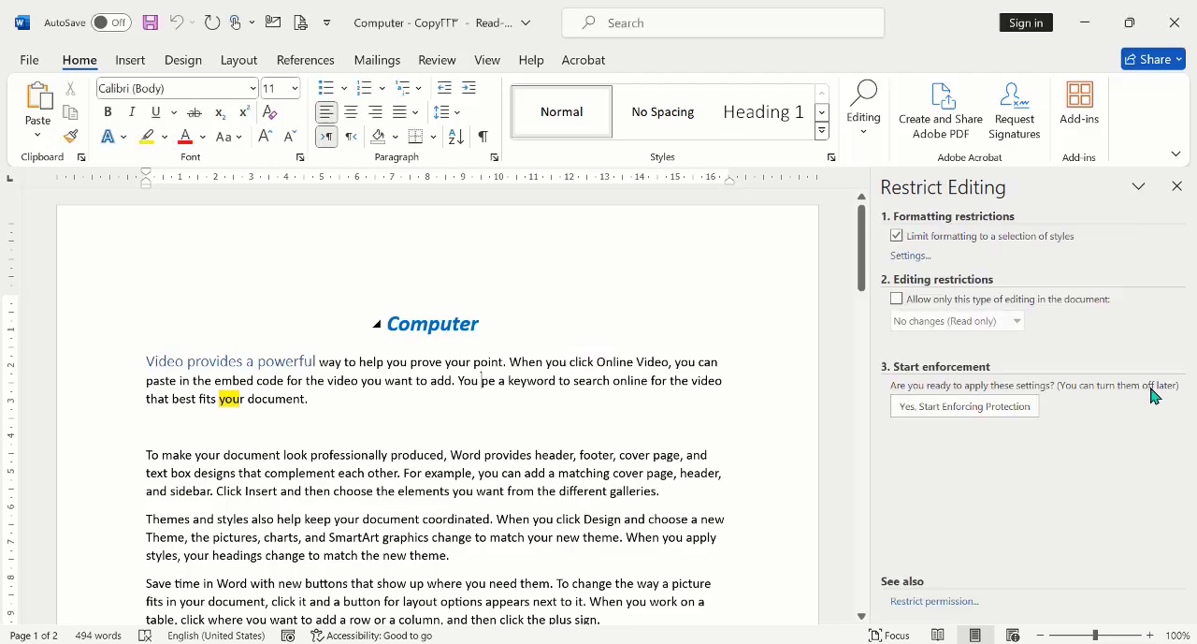
left_click(898, 299)
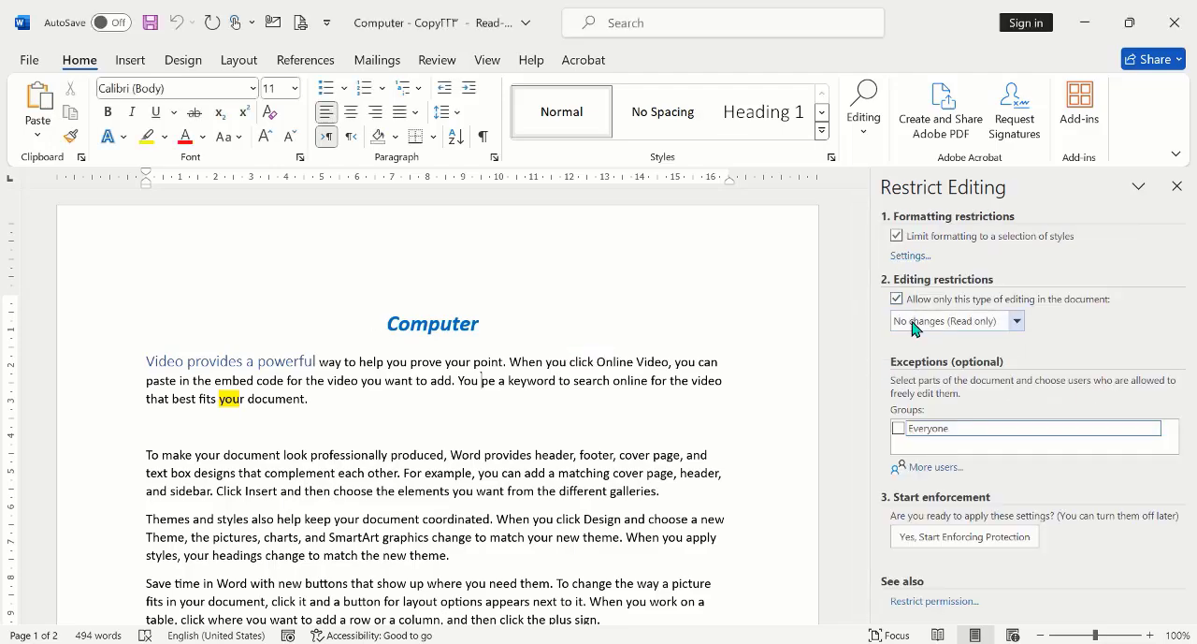
left_click(969, 536)
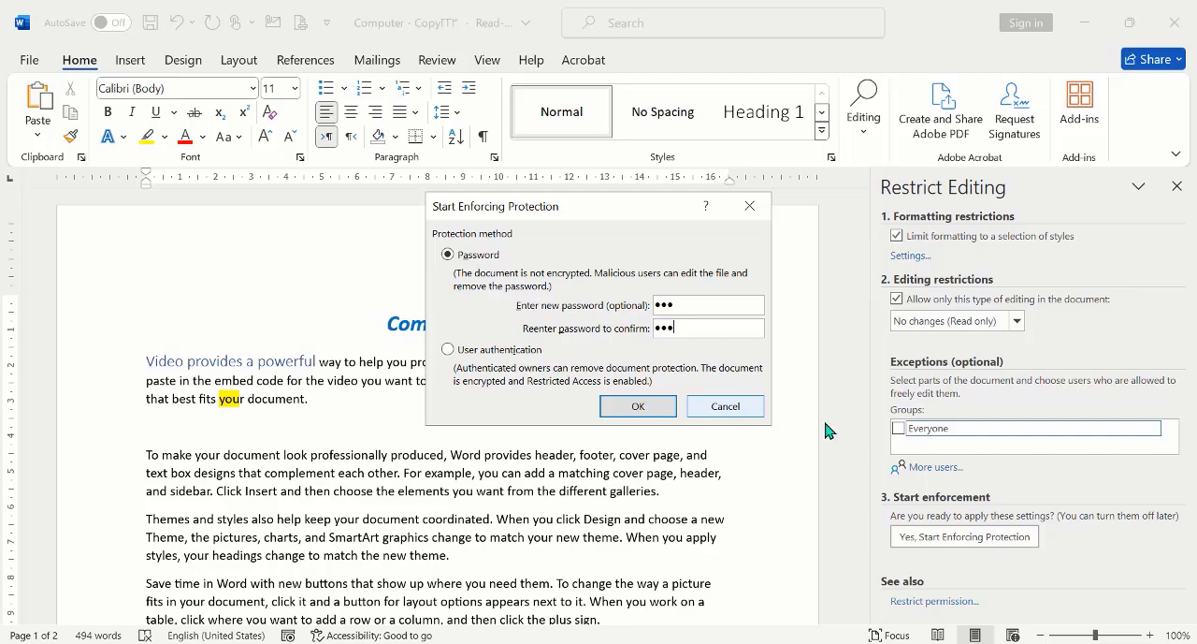
left_click(640, 407)
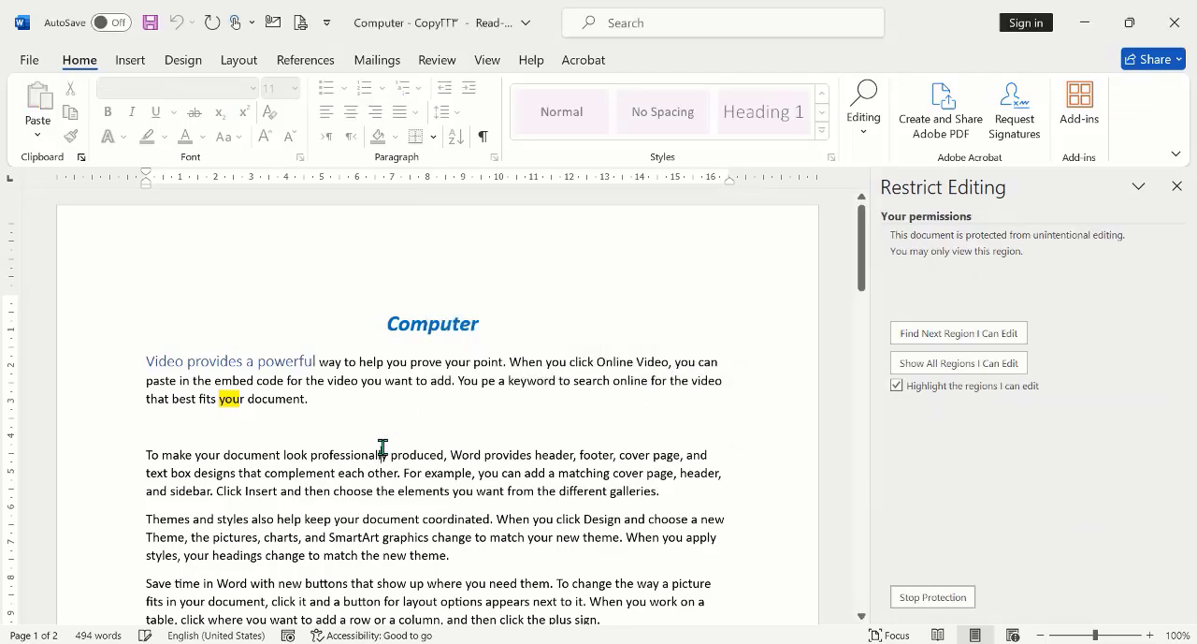
Step: Try to delete letters of the word "professionally" in the protected document
key("BackSpace")
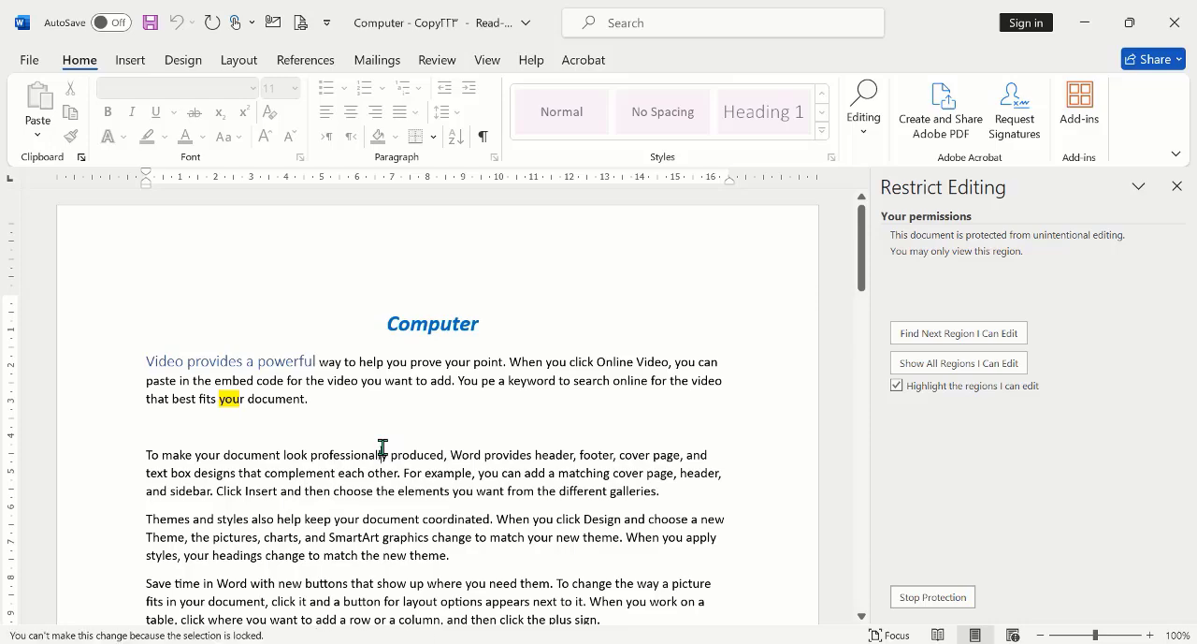
key("BackSpace")
key("BackSpace")
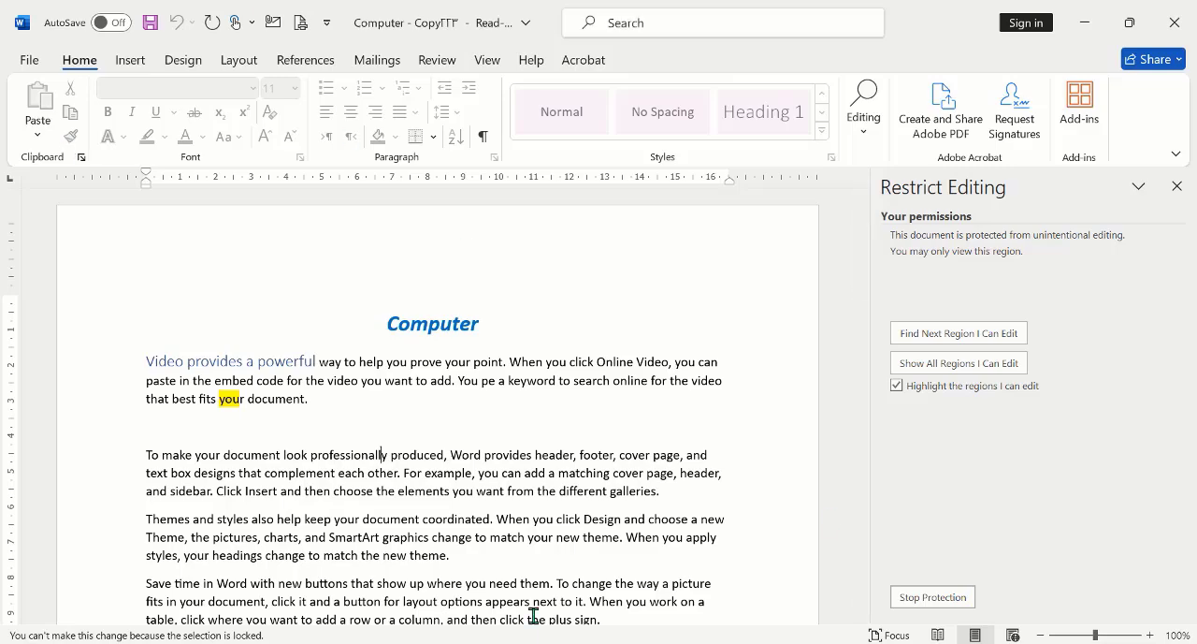
scroll(422, 502, "down", 15)
scroll(424, 506, "up", 5)
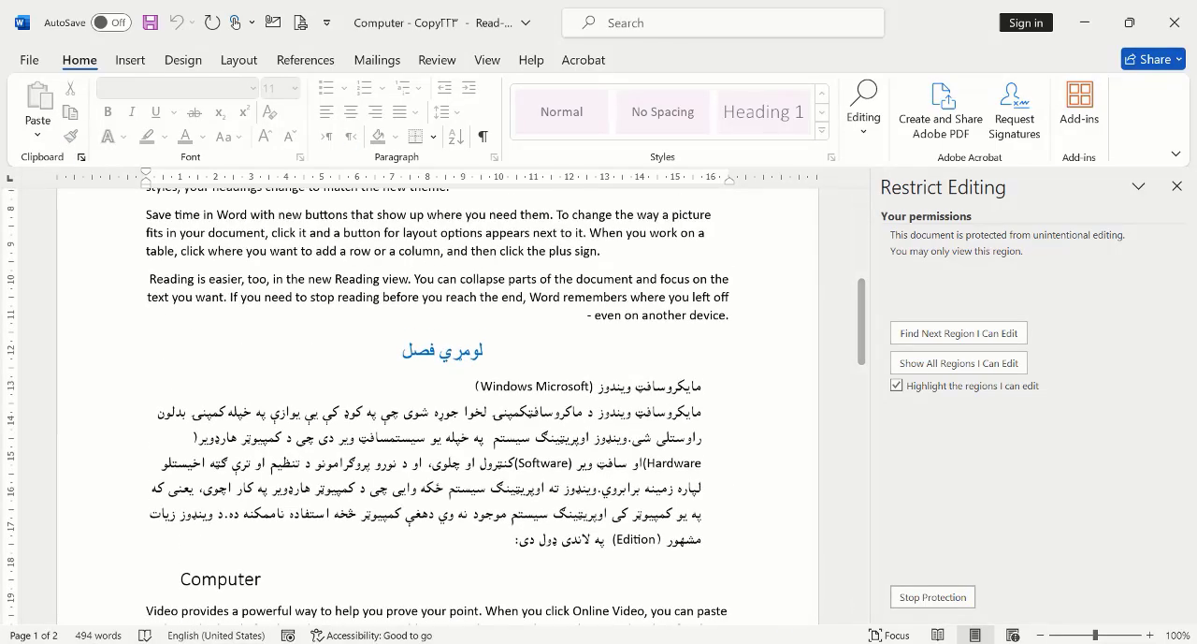
Step: Stop the read-only protection by entering its password, and close the Restrict Editing settings
left_click(933, 597)
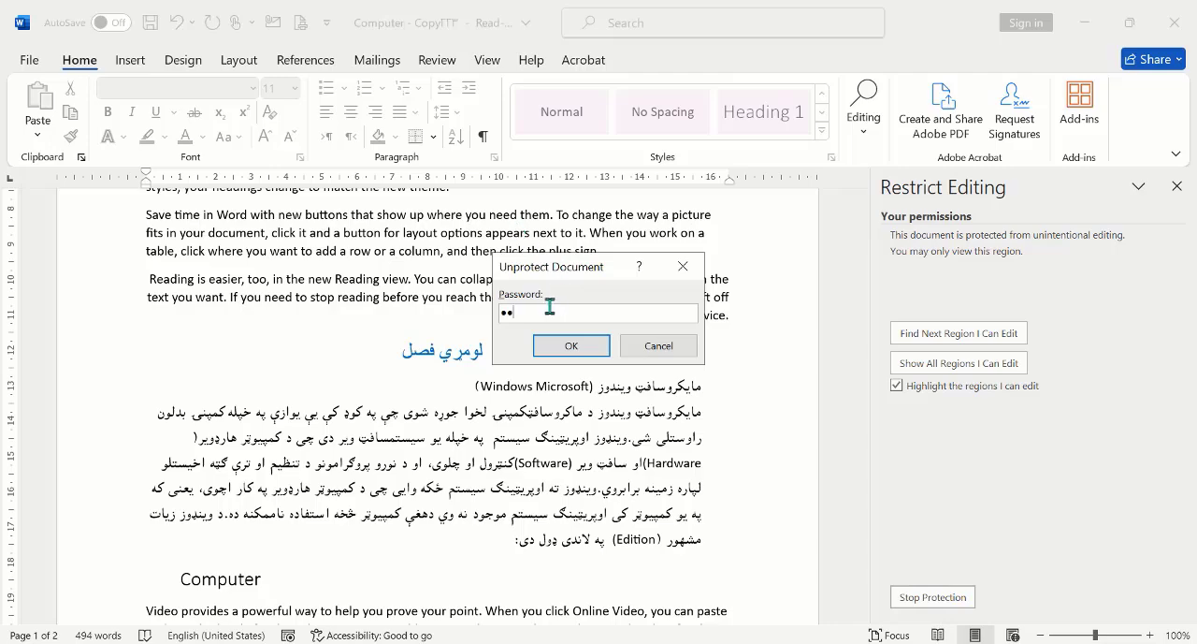
left_click(571, 346)
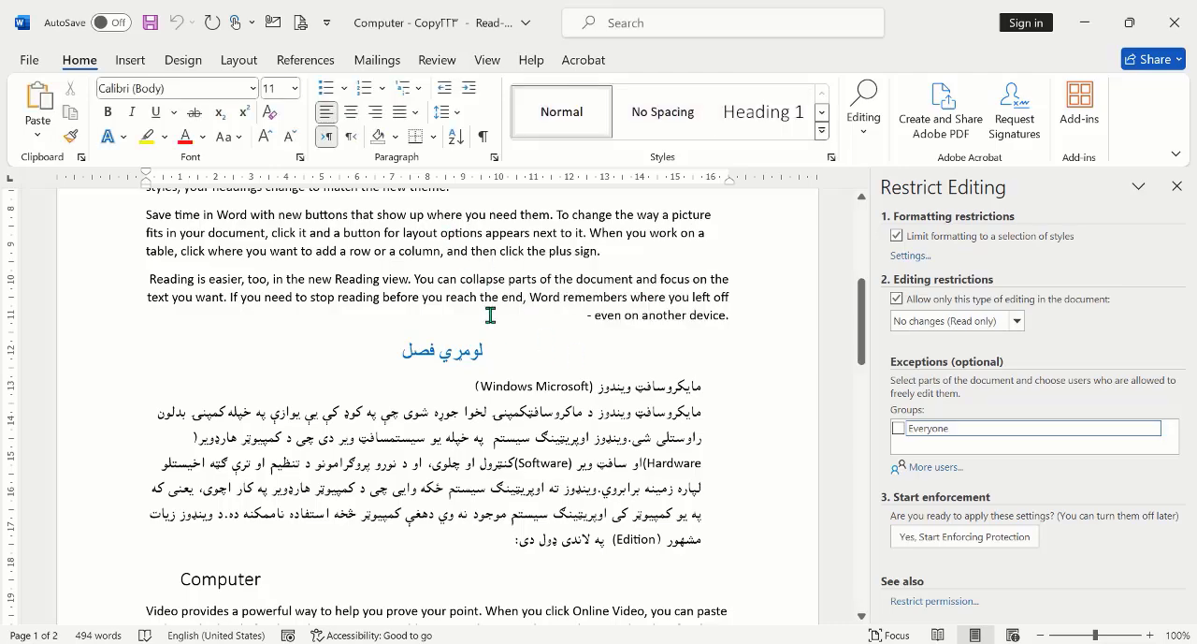
left_click(1177, 186)
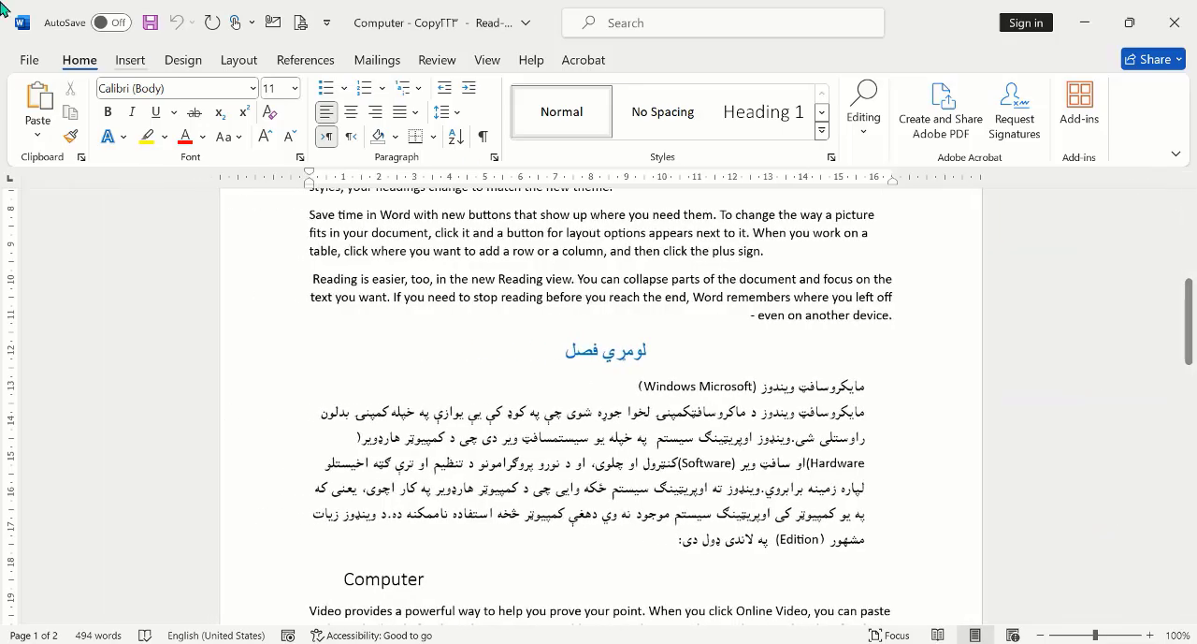
Step: Examine the Protect Document options offered for the current read-only document, including the Restrict Access entry
left_click(28, 58)
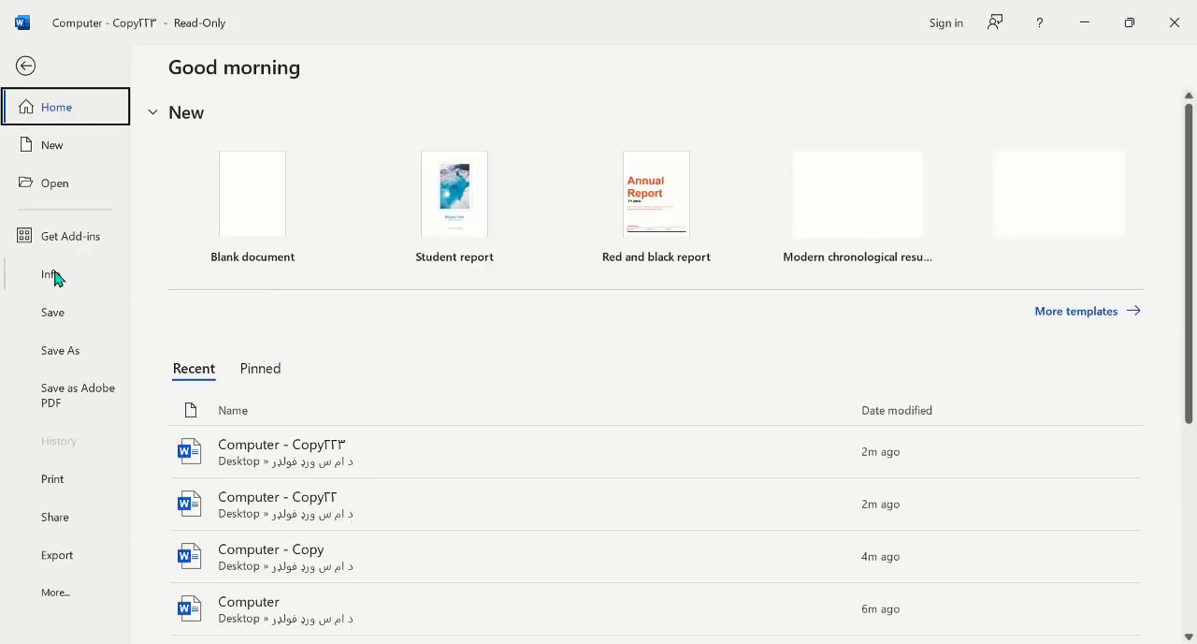
left_click(53, 275)
left_click(188, 269)
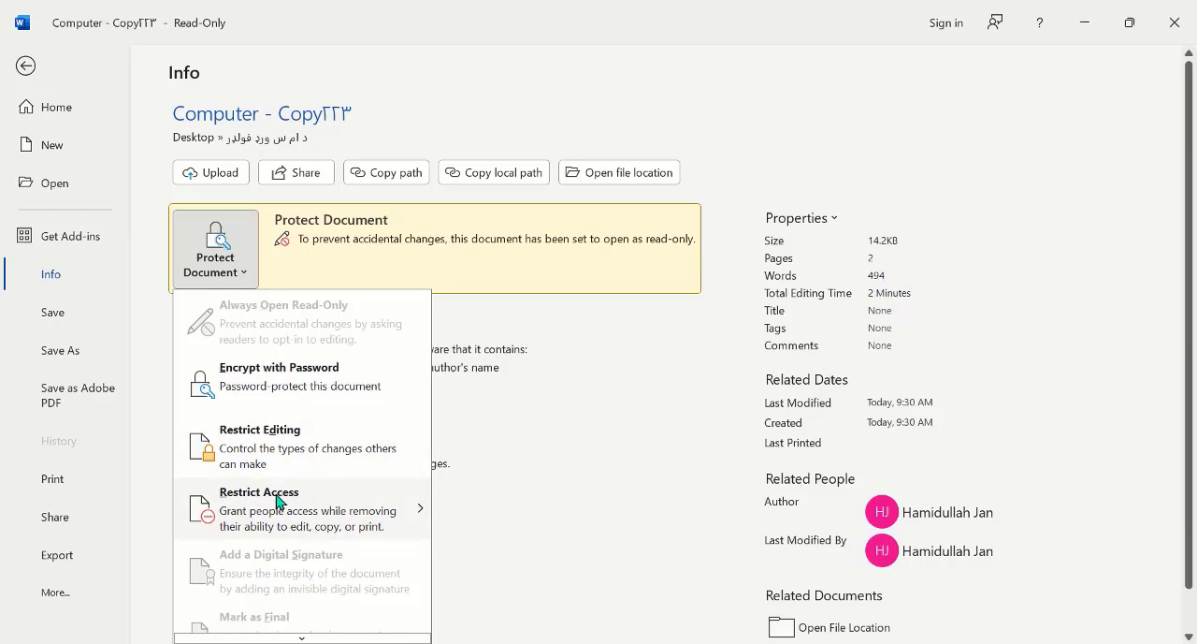
mouse_move(283, 515)
scroll(295, 516, "down", 1)
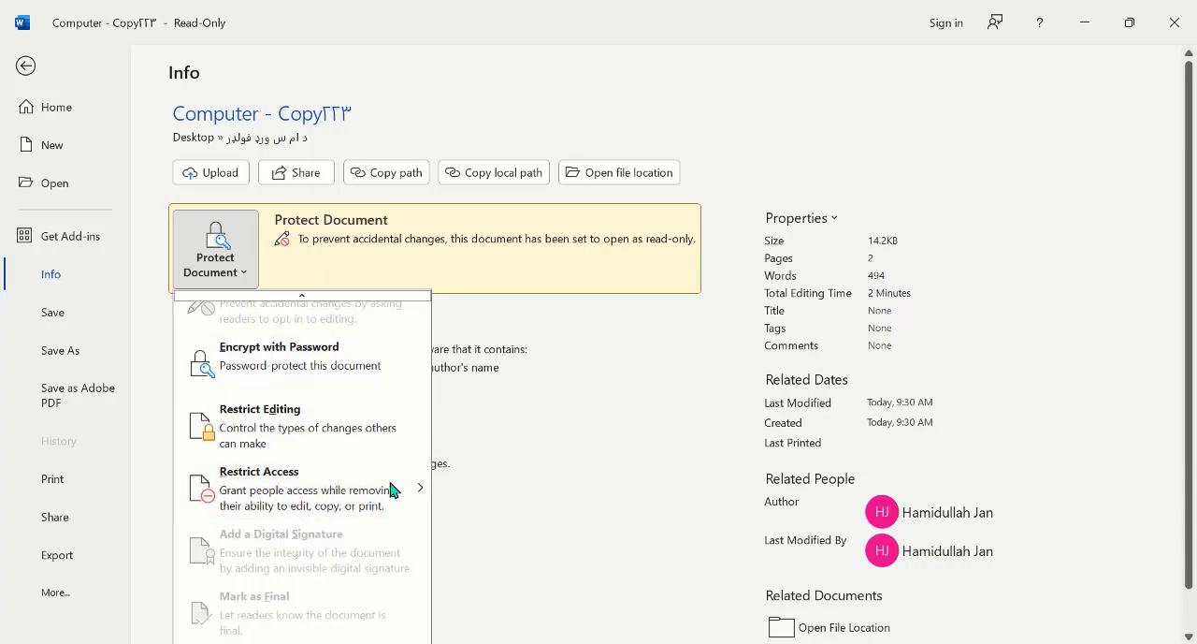
left_click(524, 243)
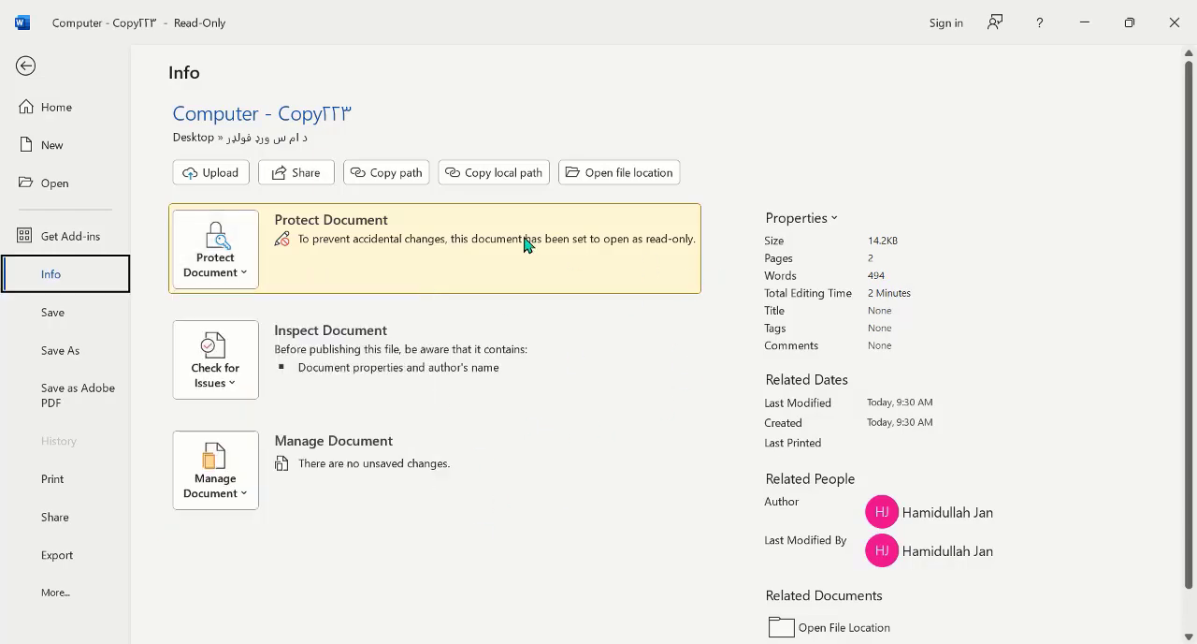
left_click(254, 255)
left_click(309, 250)
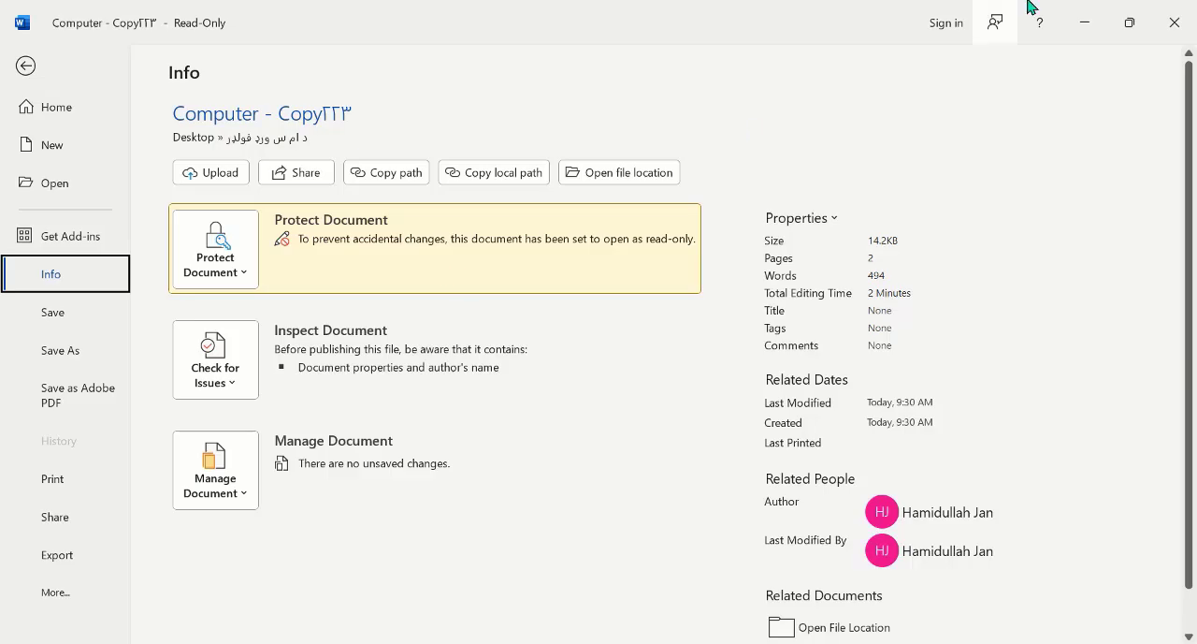
Step: Close the current document without saving its changes, and open Computer - Copy for editing, declining the read-only mode
left_click(1175, 23)
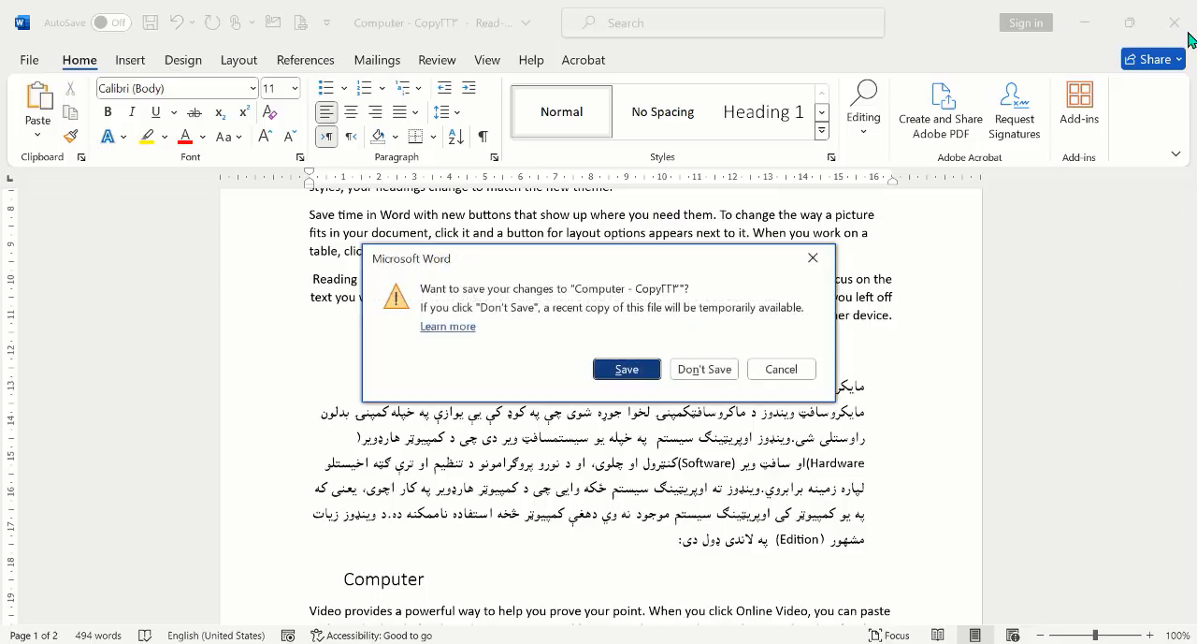
left_click(701, 373)
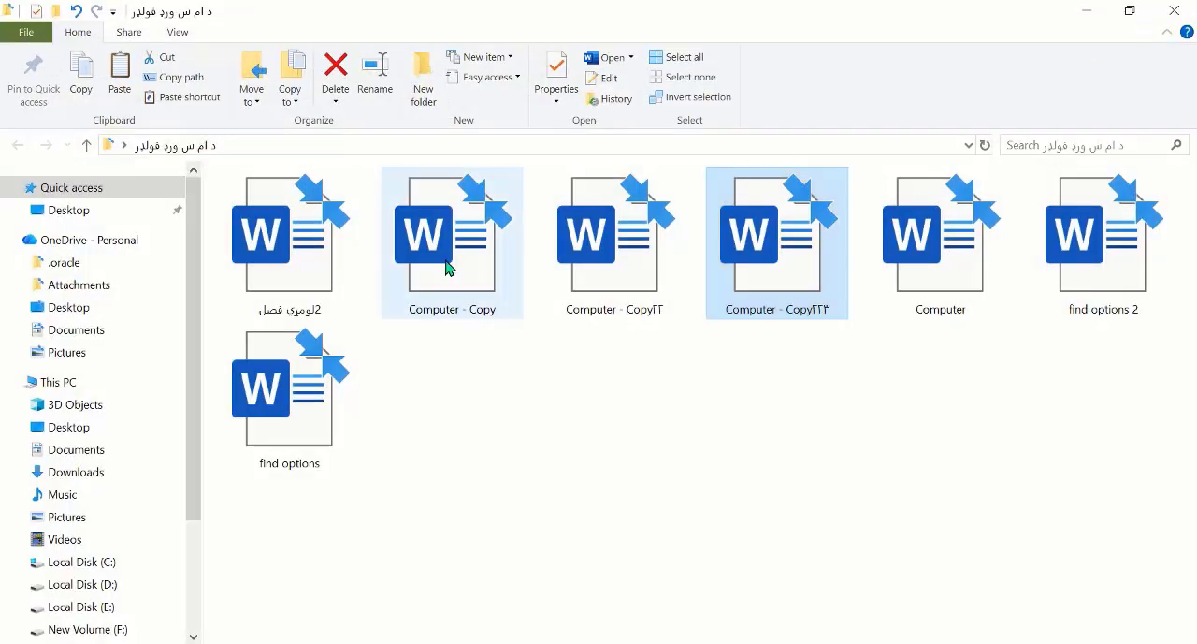
left_click(467, 274)
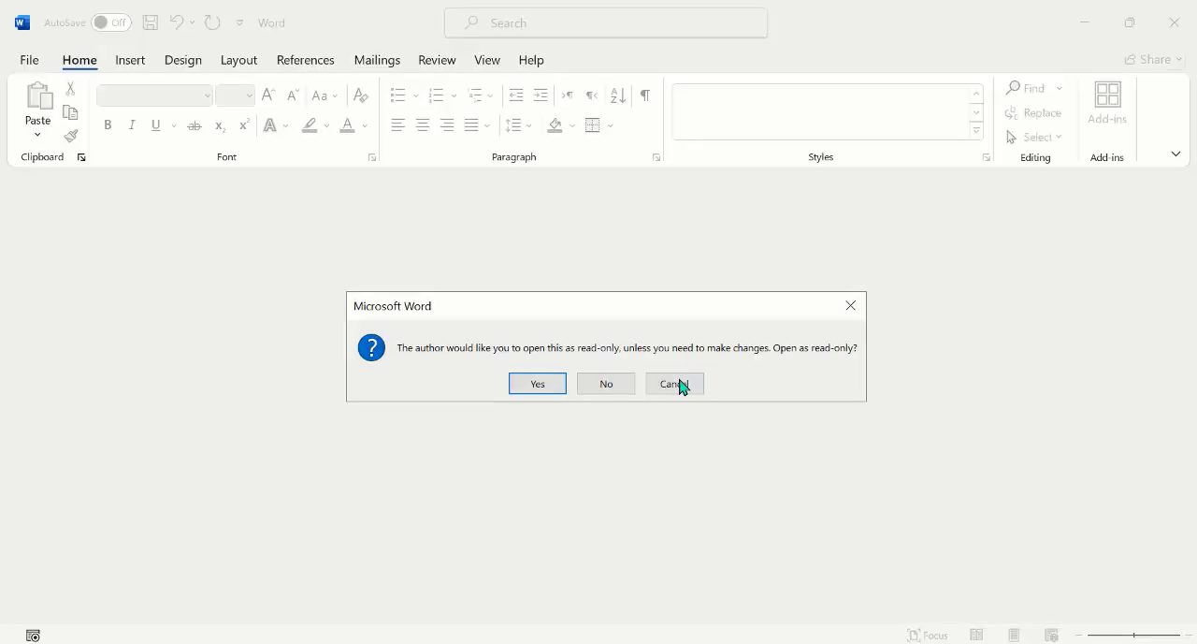
left_click(683, 390)
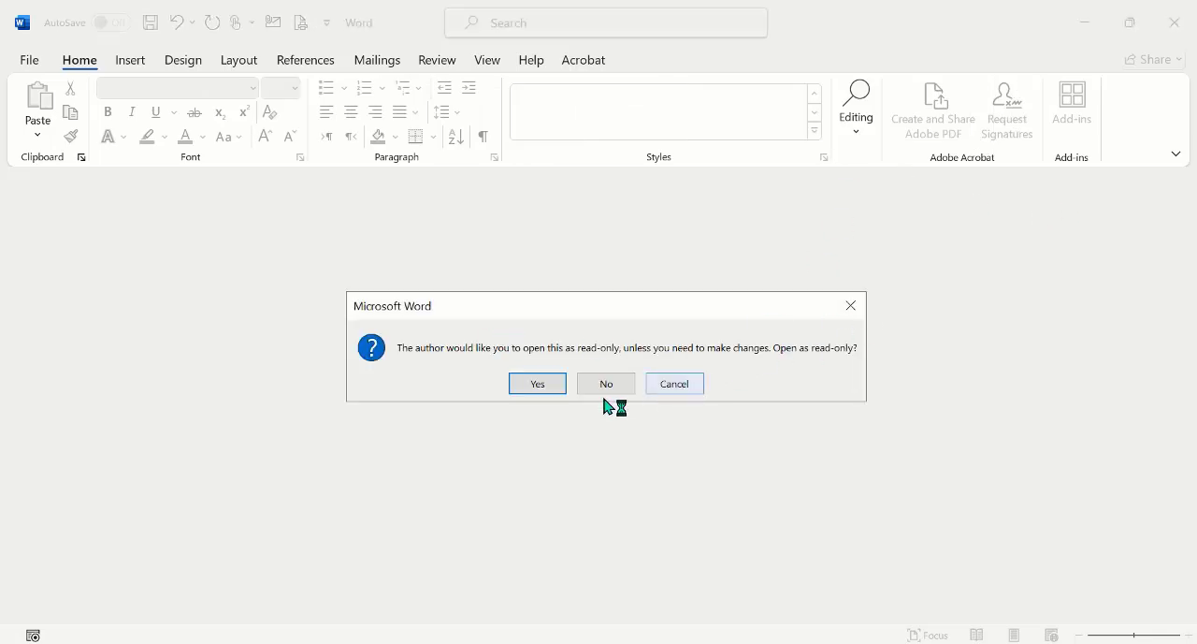
left_click(596, 383)
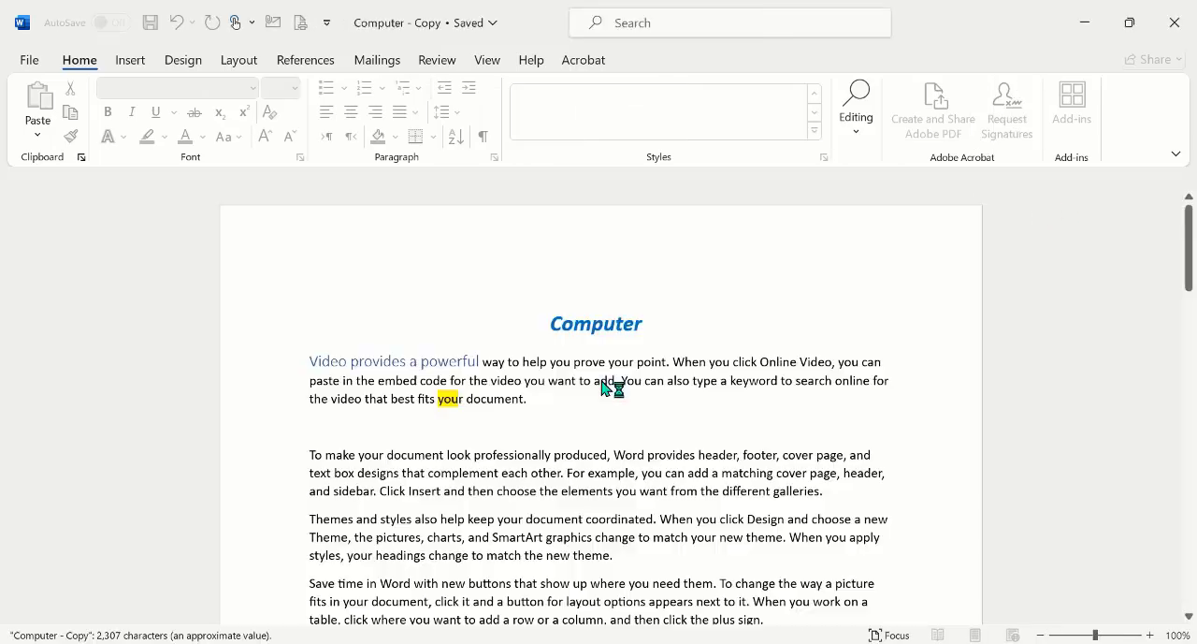
Step: Copy the entire content of Computer - Copy into a new blank document
left_click(26, 61)
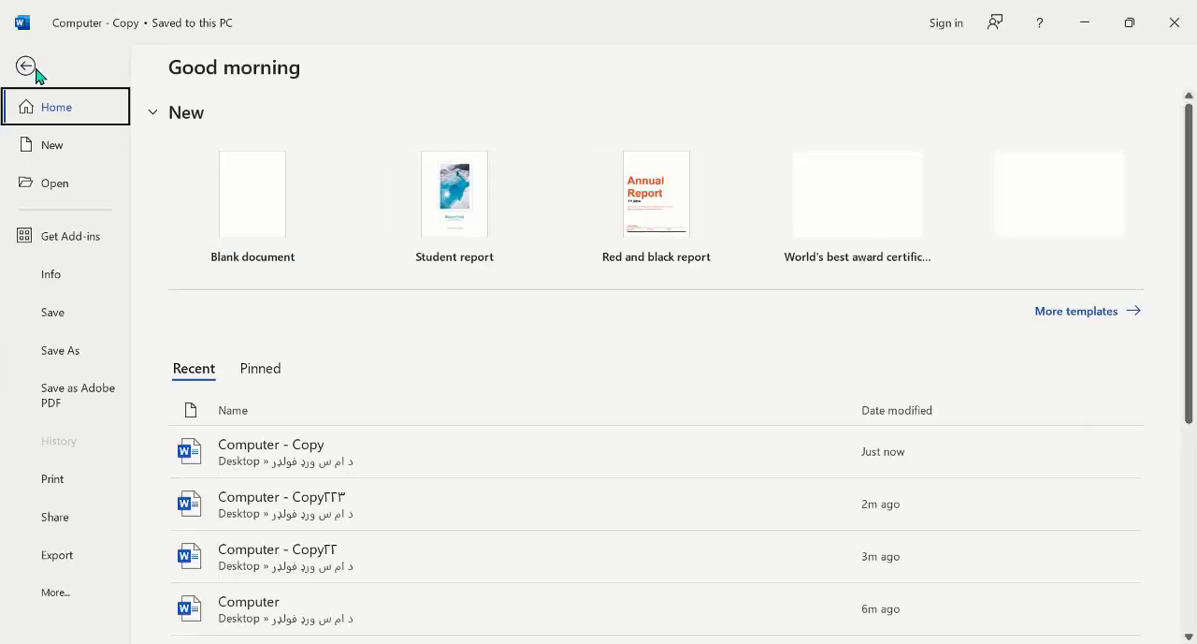
left_click(28, 66)
key("ctrl+a")
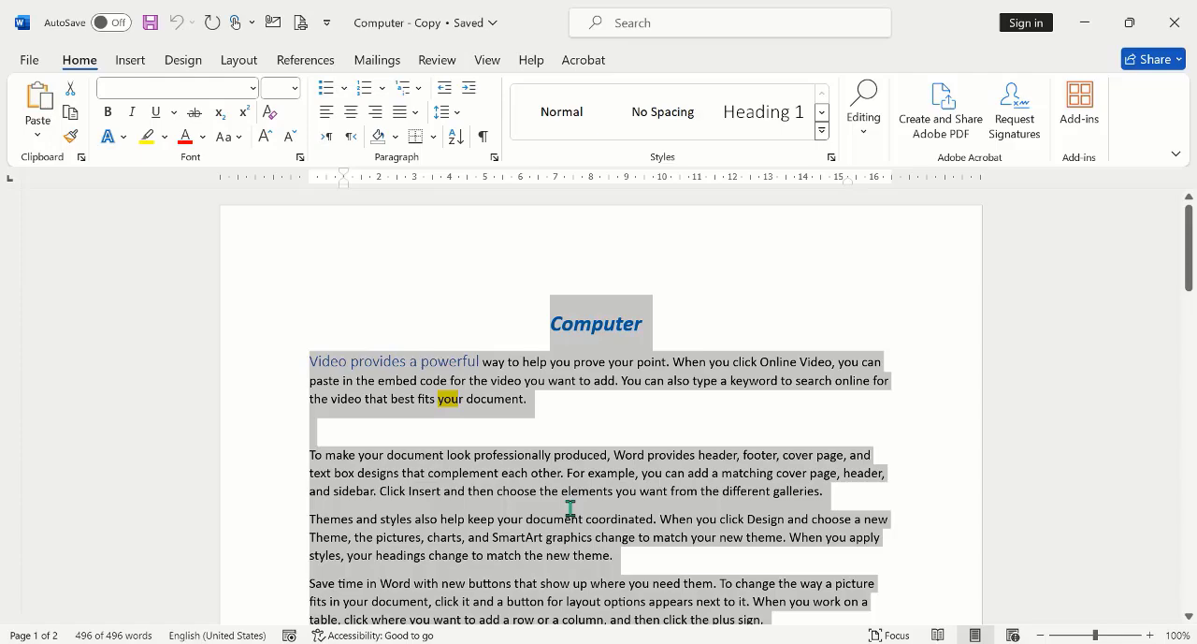
key("ctrl+n")
key("ctrl+v")
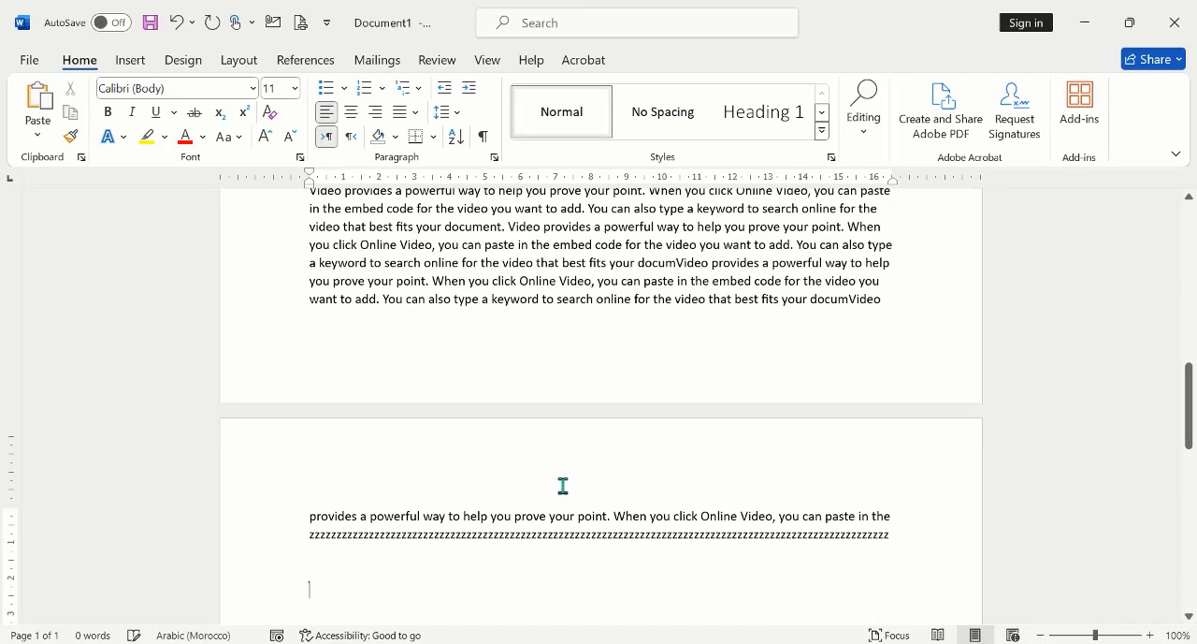
Step: Review the protection options for the new document, then apply Mark as Final and confirm it
left_click(31, 61)
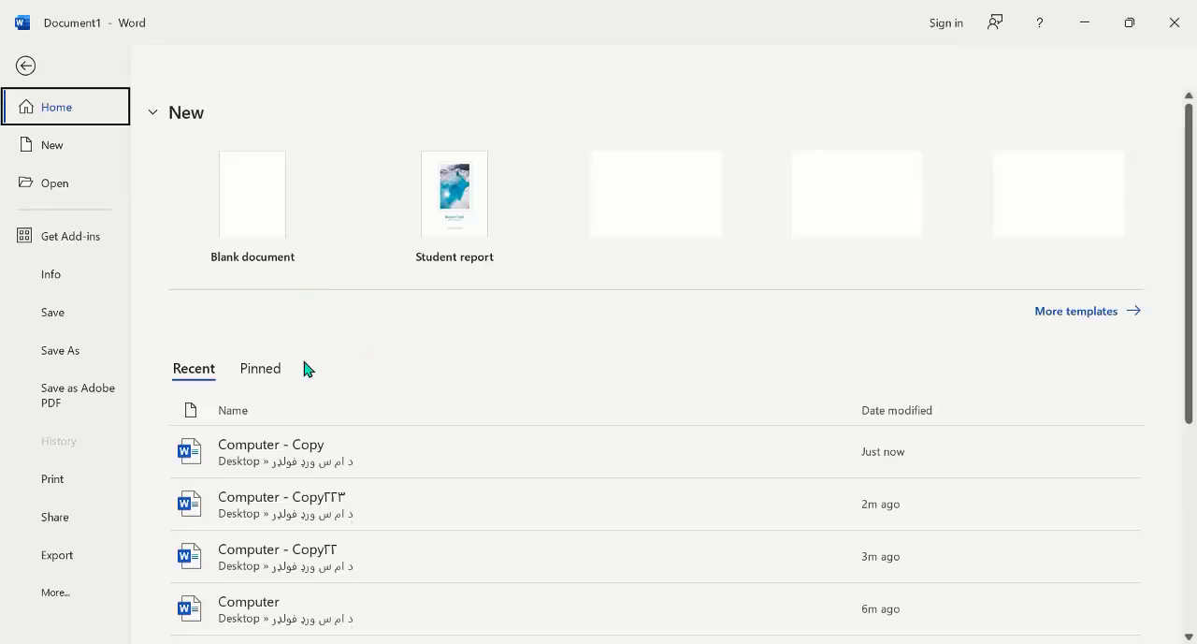
left_click(20, 275)
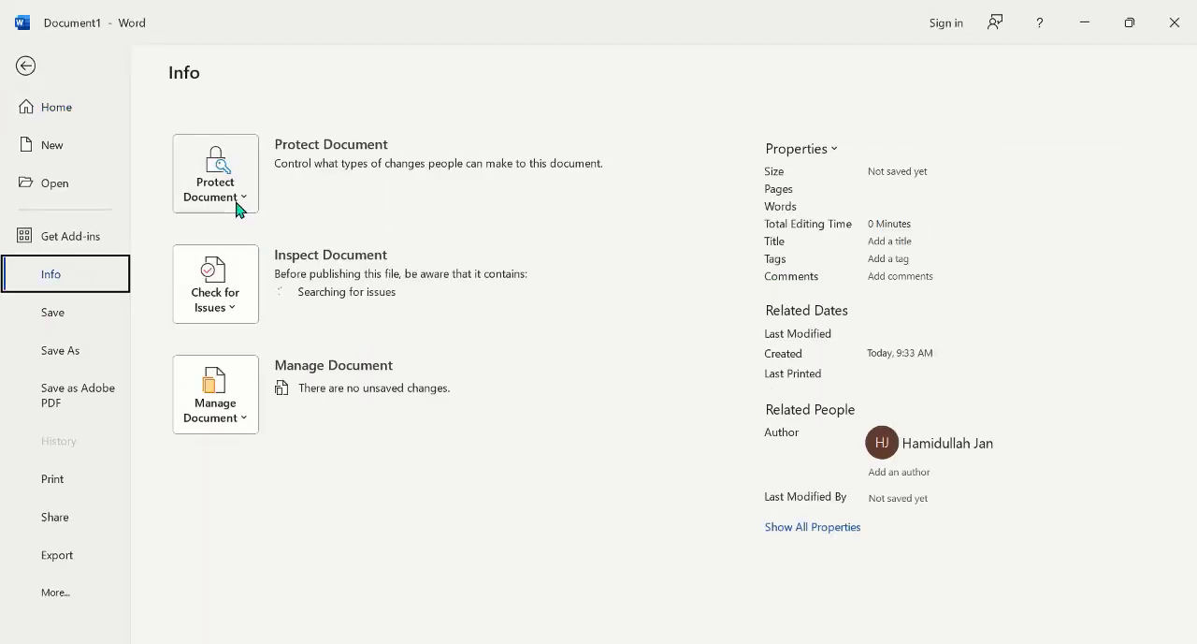
left_click(238, 202)
mouse_move(289, 427)
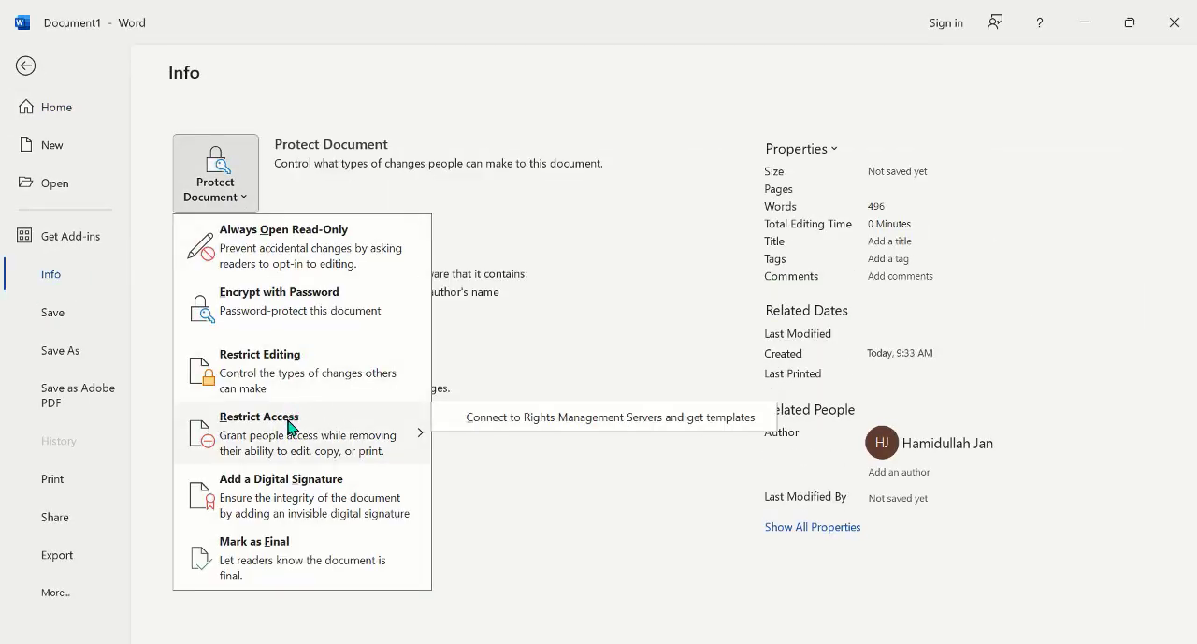
mouse_move(277, 454)
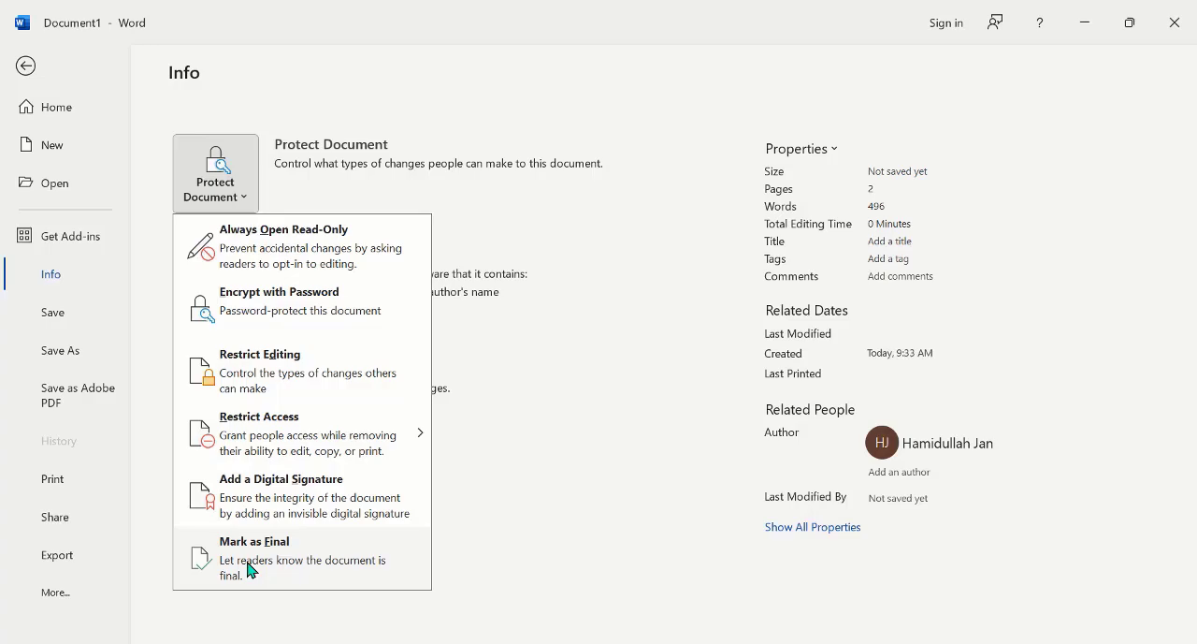
left_click(285, 553)
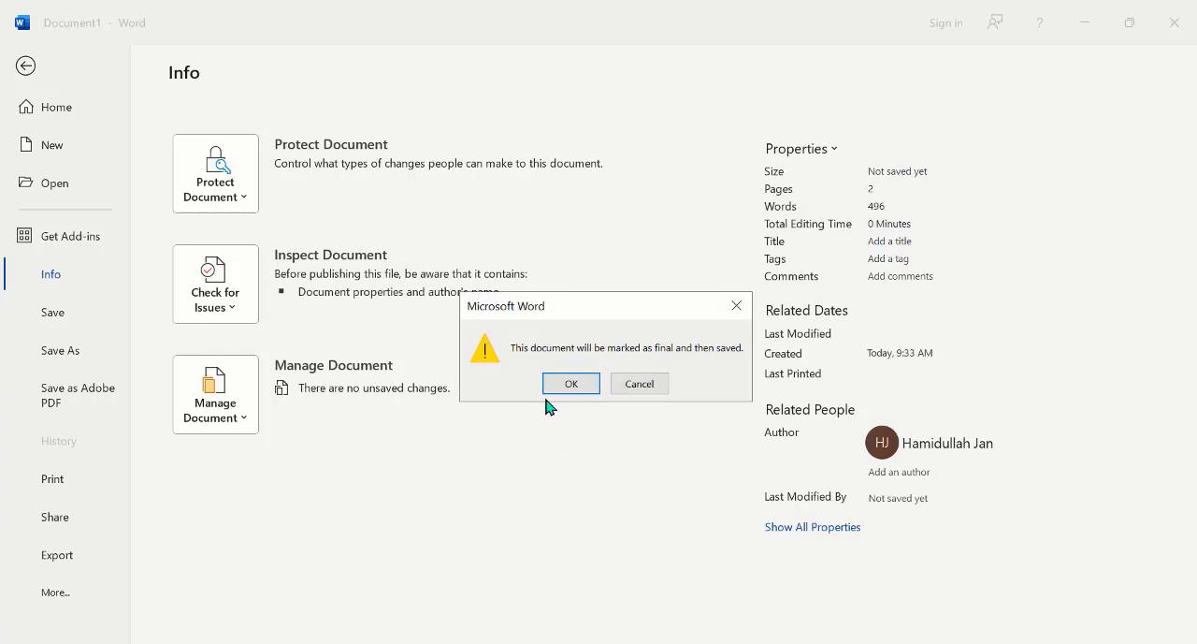
left_click(566, 384)
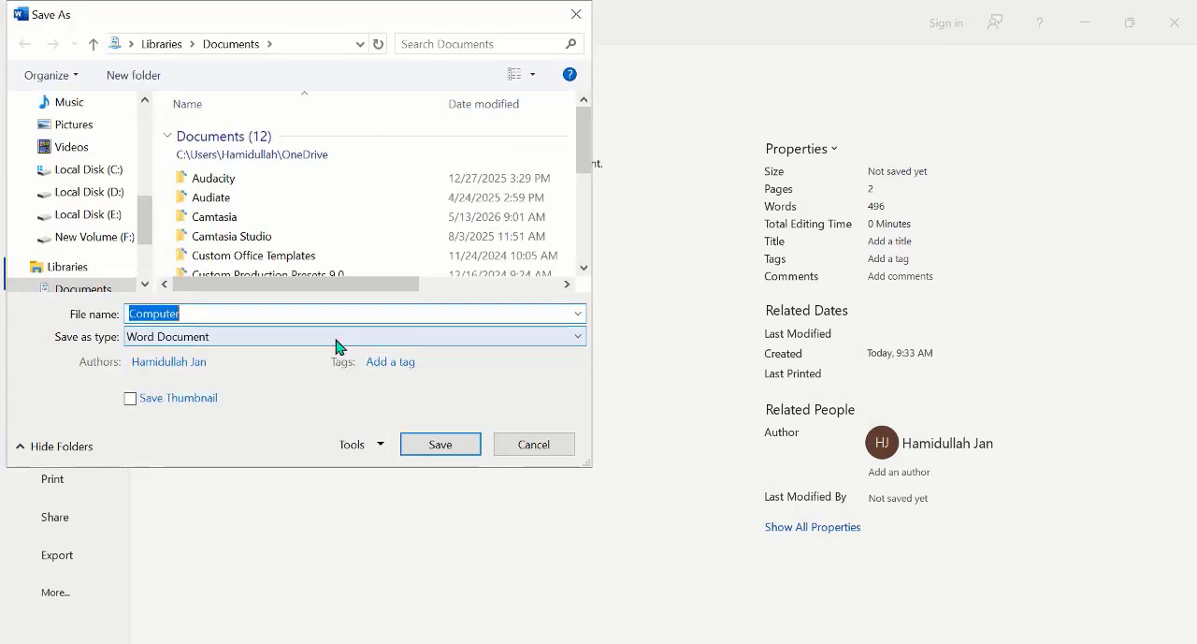
Step: Choose New folder on the Desktop as the save location for the document
scroll(142, 166, "up", 1)
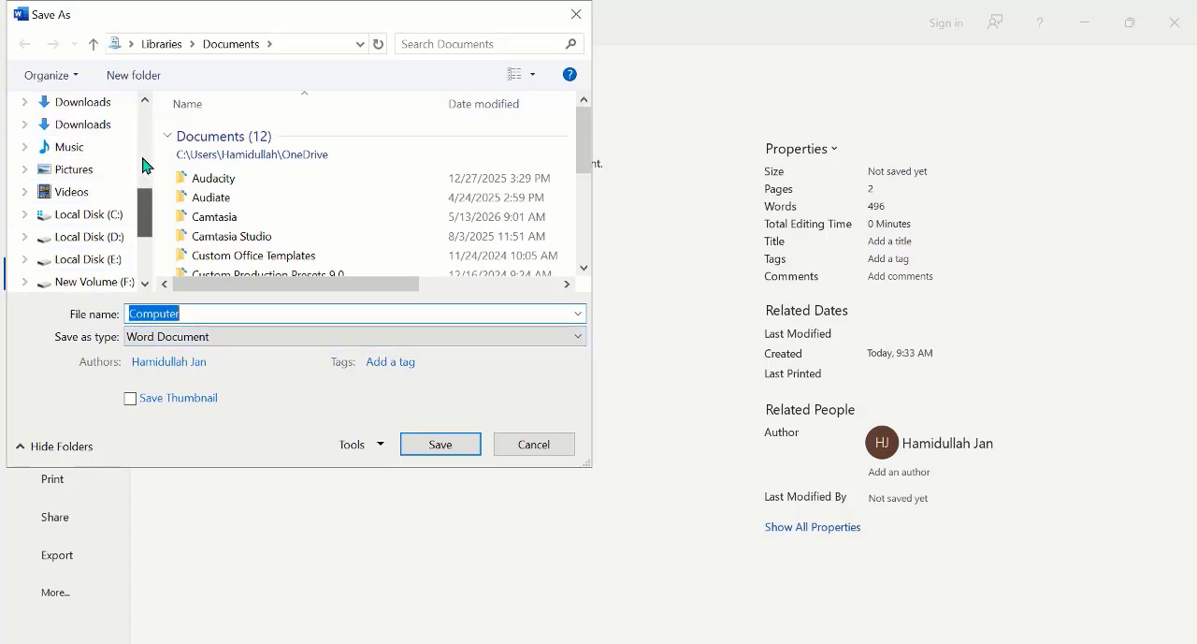
scroll(142, 165, "up", 5)
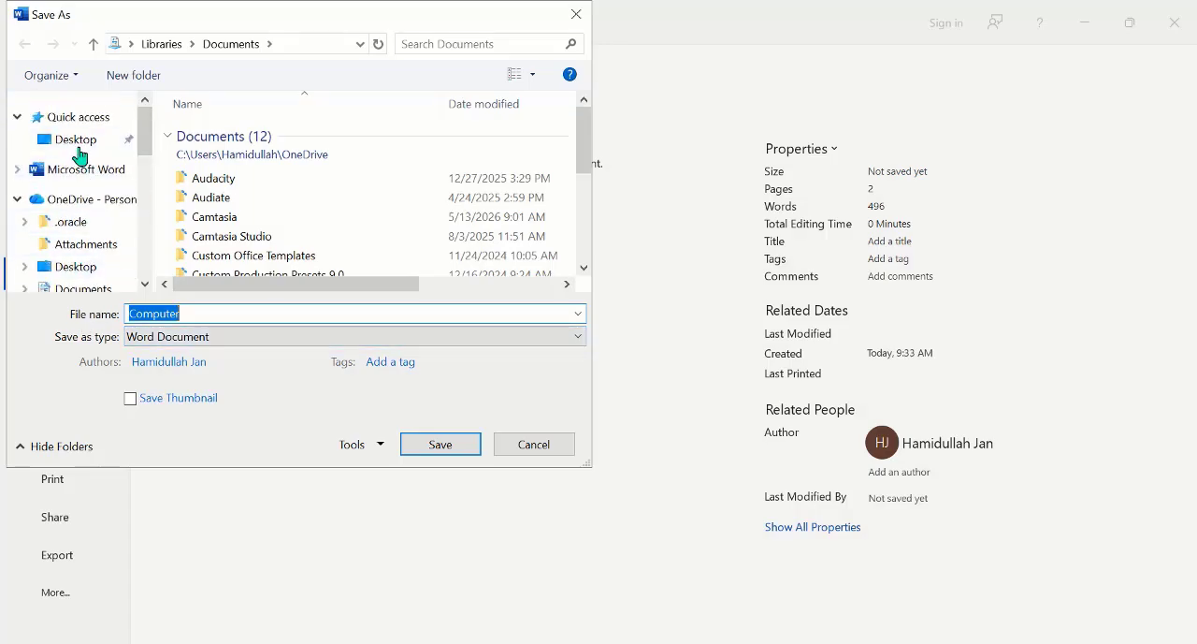
left_click(80, 149)
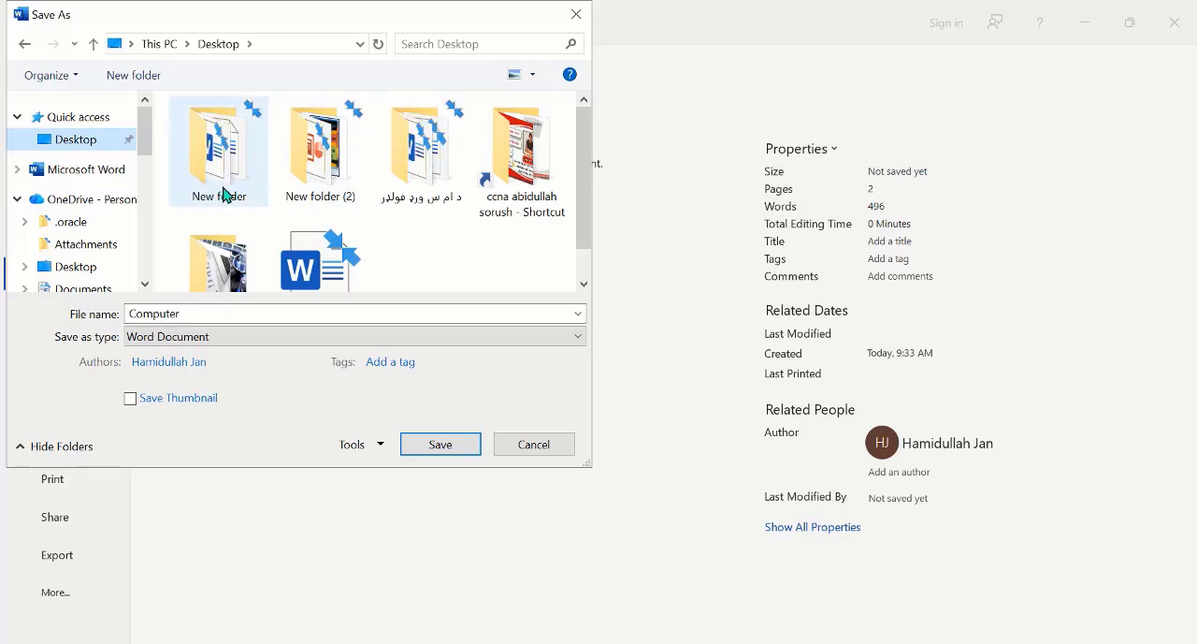
double_click(223, 195)
Step: Name the file 9 CLASS, save it as a Word document, and acknowledge the marked-as-final notice
left_click(222, 313)
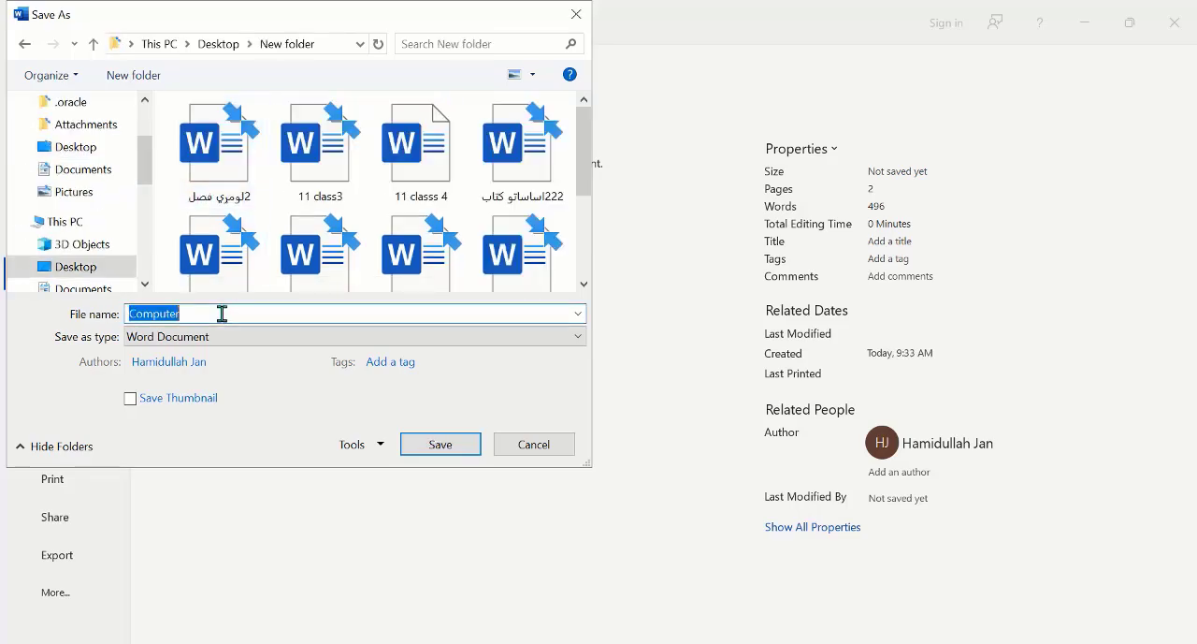
key("BackSpace")
type("٩")
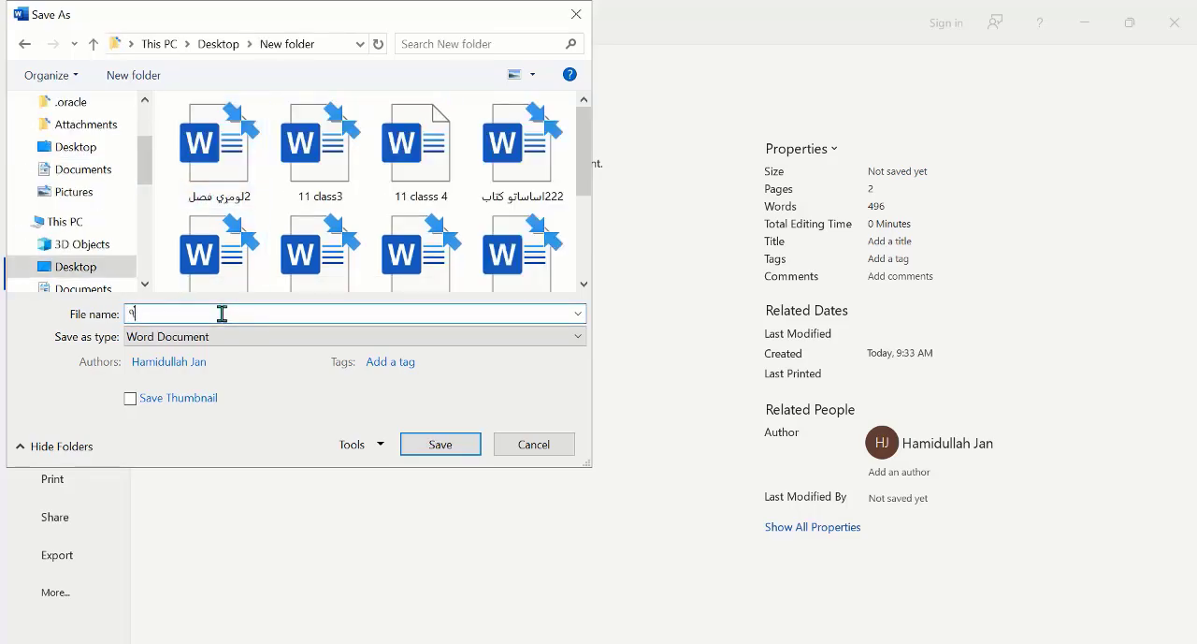
key("BackSpace")
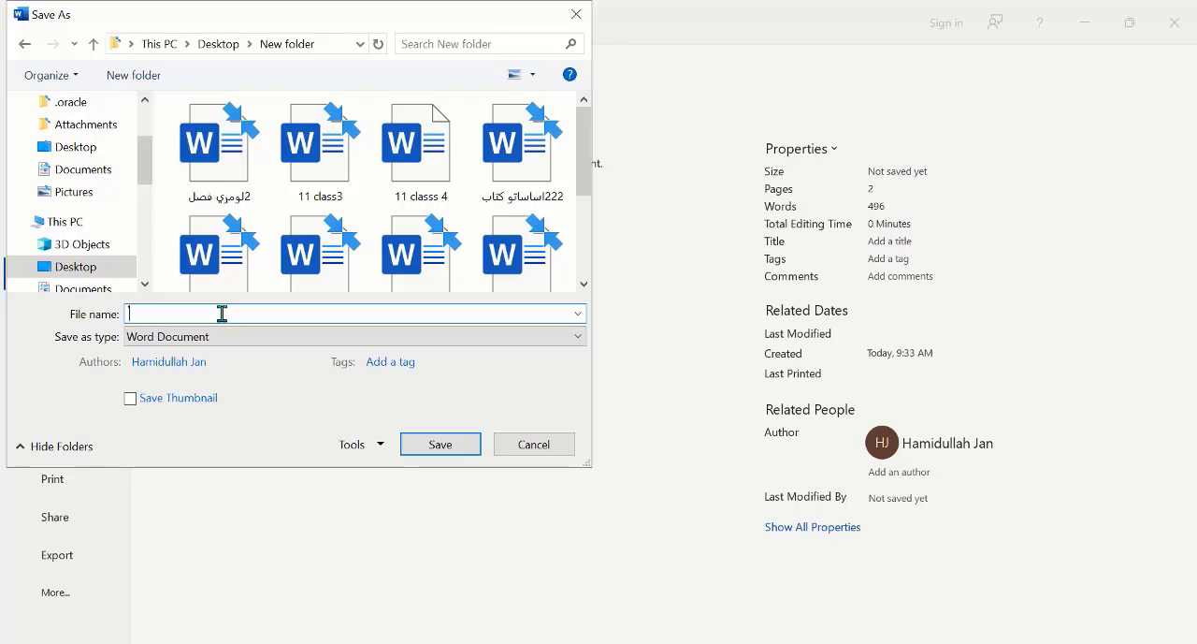
type("0000")
key("BackSpace")
key("BackSpace")
key("BackSpace")
key("BackSpace")
type("9 CLASS")
left_click(448, 447)
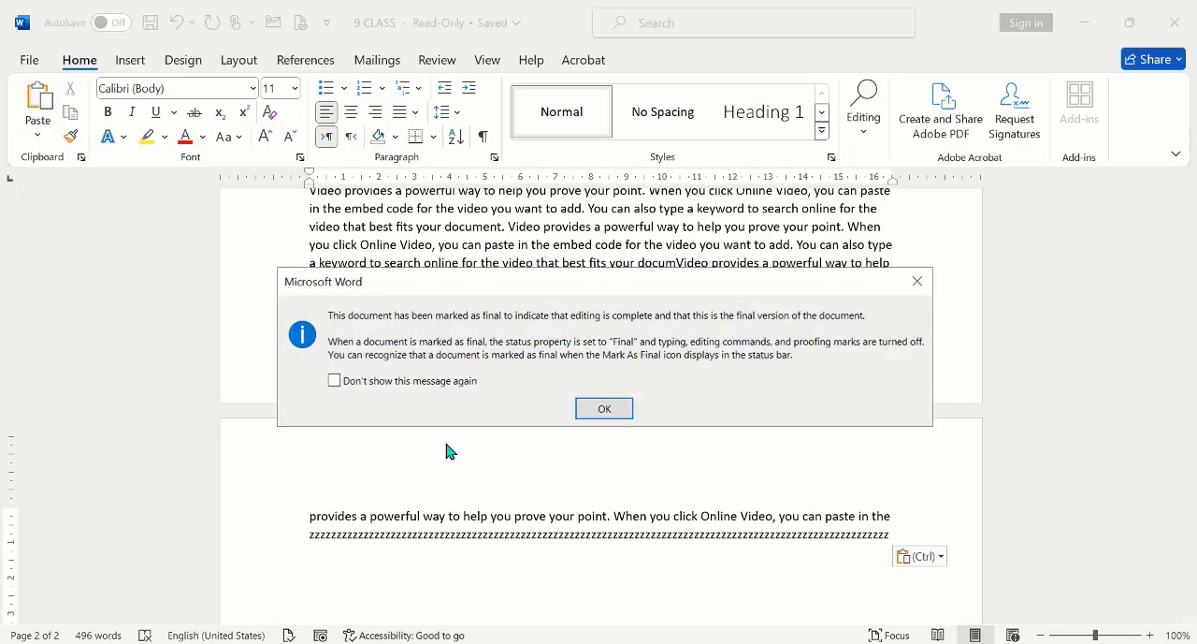
left_click(618, 412)
Step: Look through the document marked as final, and re-enable editing with Edit Anyway
scroll(508, 206, "down", 2)
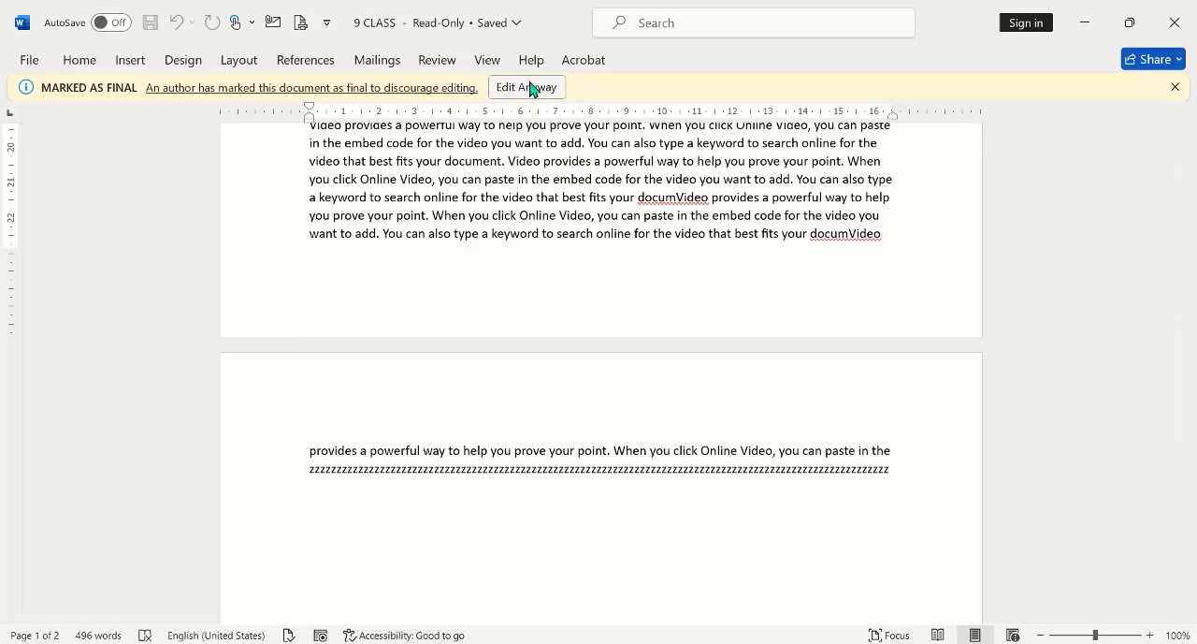
left_click(84, 64)
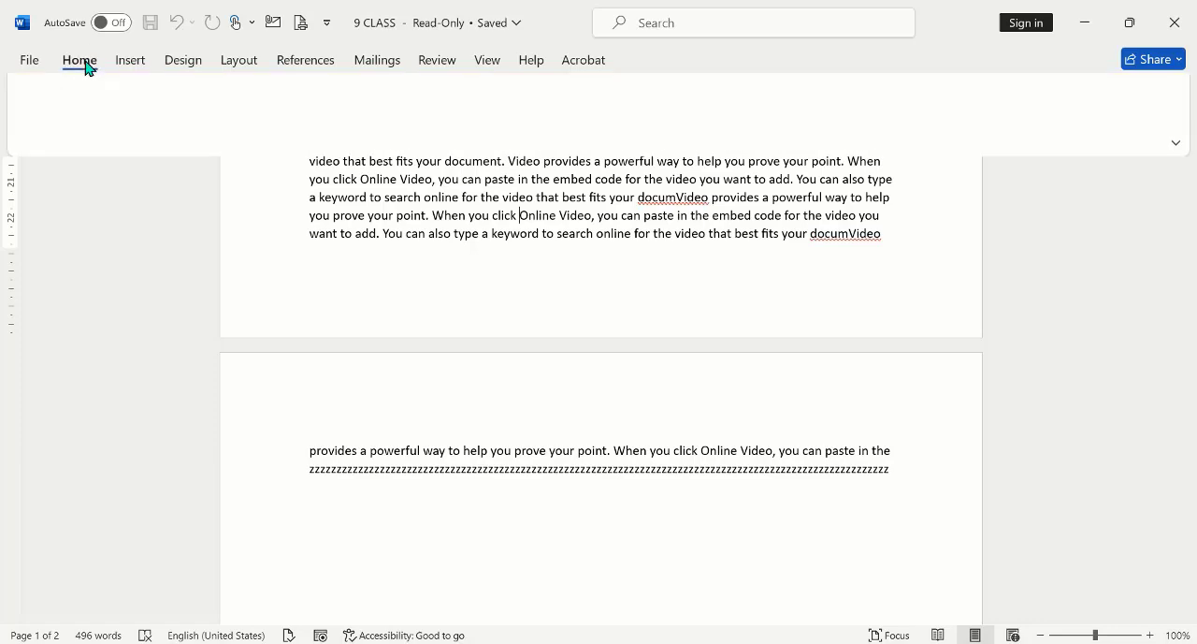
left_click(608, 274)
scroll(611, 264, "up", 5)
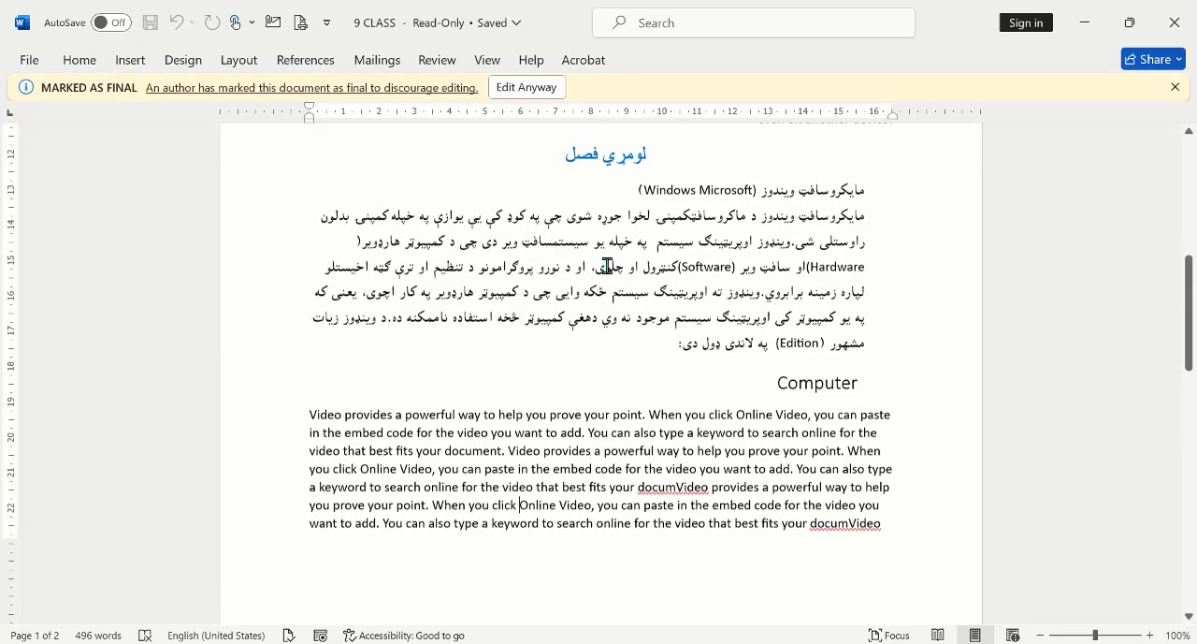
left_click(528, 92)
Step: Insert the trial text ",M,MCZ,XCMZX,C,MZXCMZXM,C" before the last letter of "Software" in the Windows paragraph
left_click(726, 338)
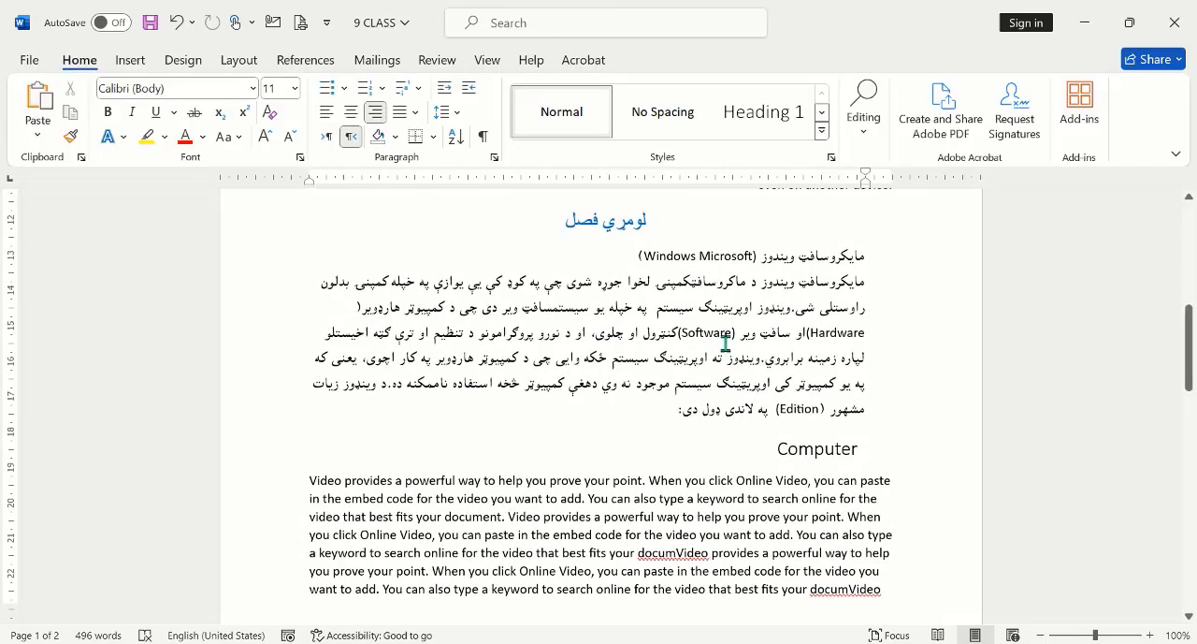
type(",M,MCZ,XCMZX,C,MZXCMZXM,C")
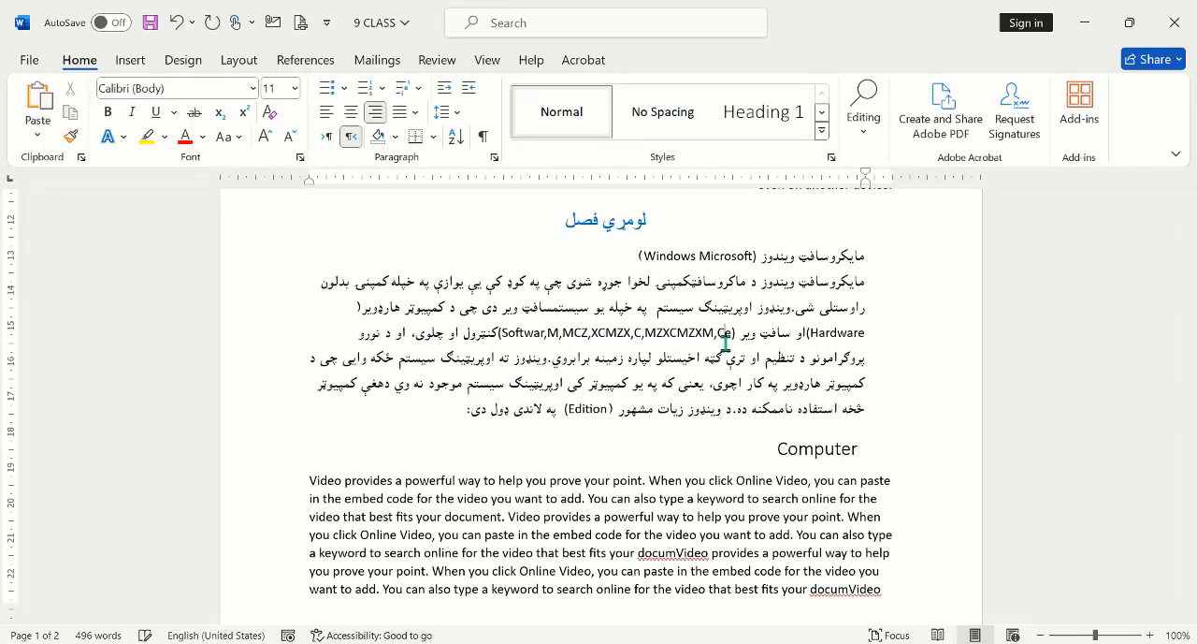